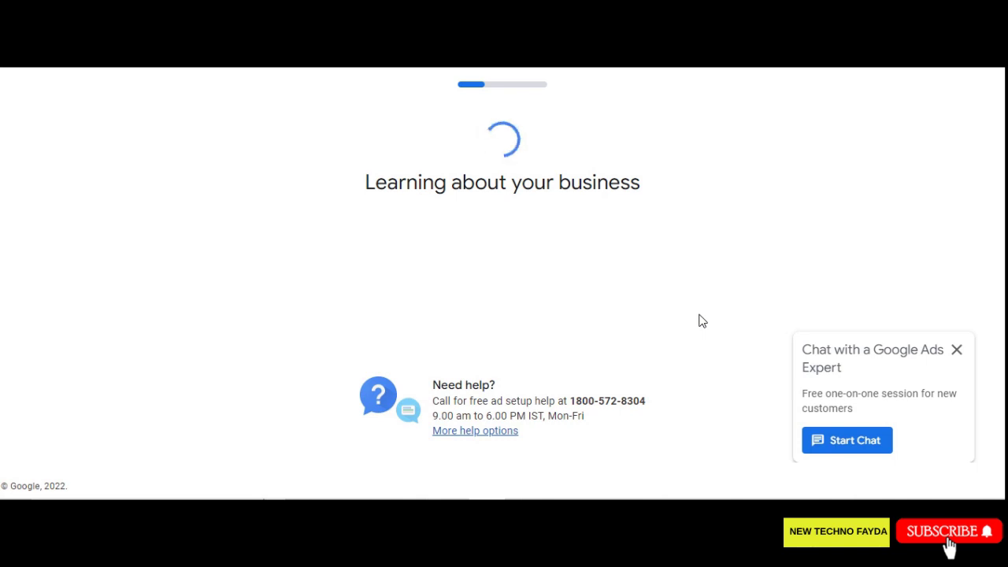
Step: Dismiss the chat offer, accept the mobile preview of the landing page and switch the campaign setup to Expert Mode
left_click(956, 351)
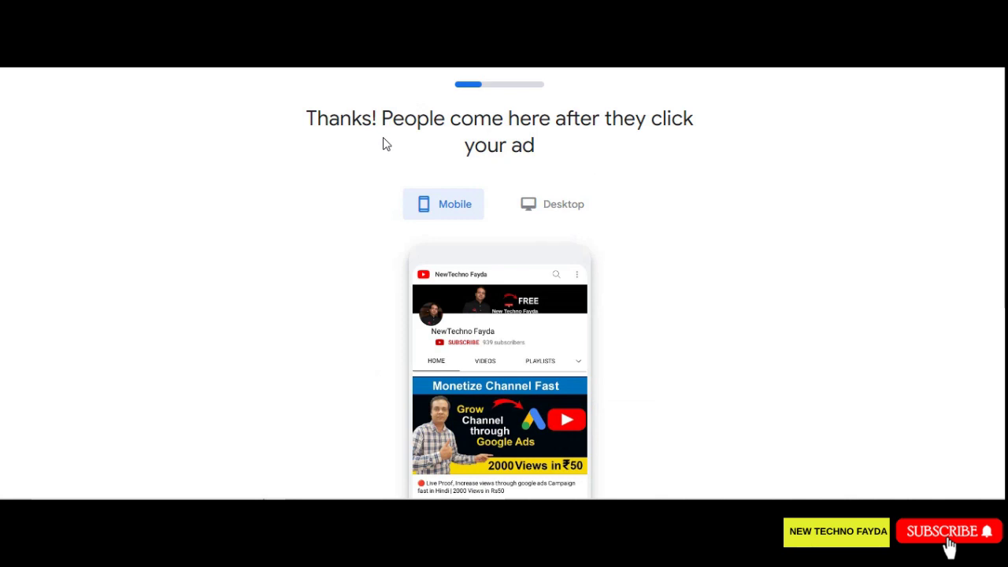
scroll(756, 209, "down", 2)
scroll(629, 323, "down", 3)
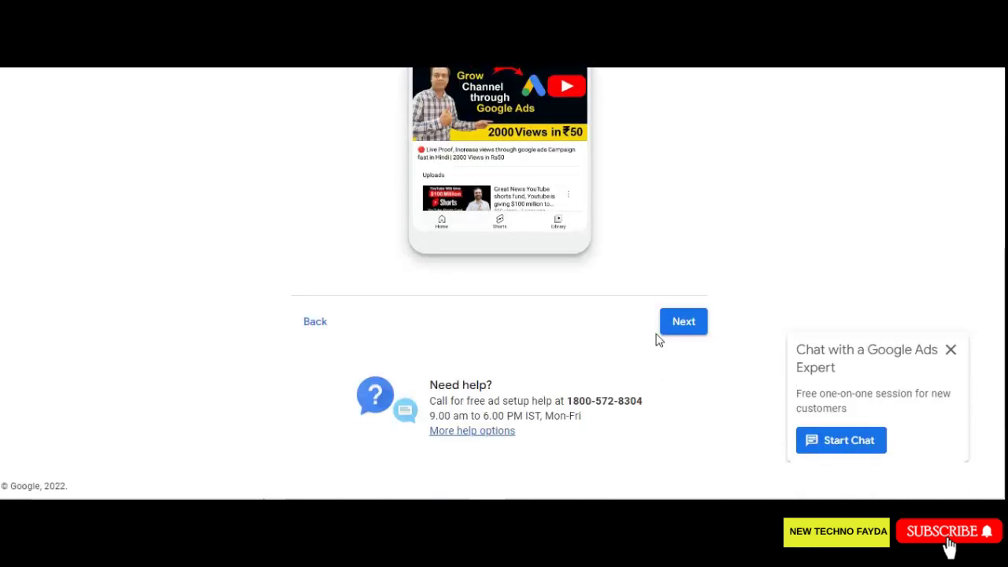
left_click(683, 322)
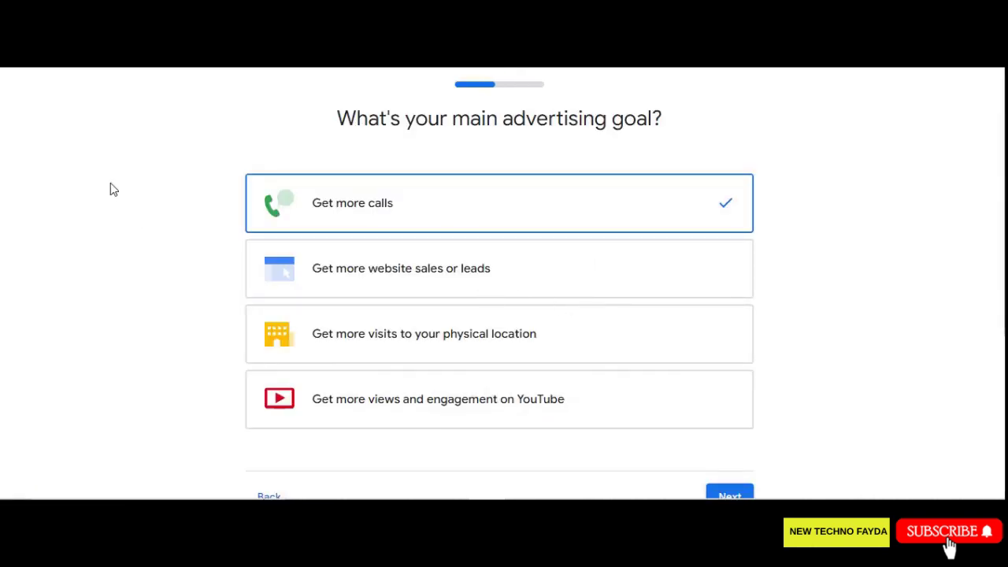
scroll(111, 183, "down", 2)
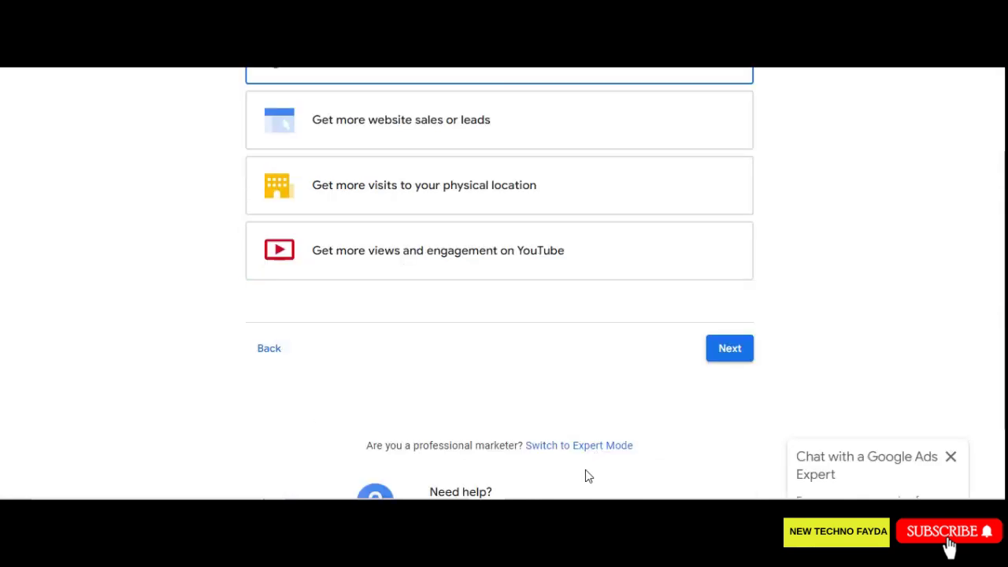
left_click(613, 456)
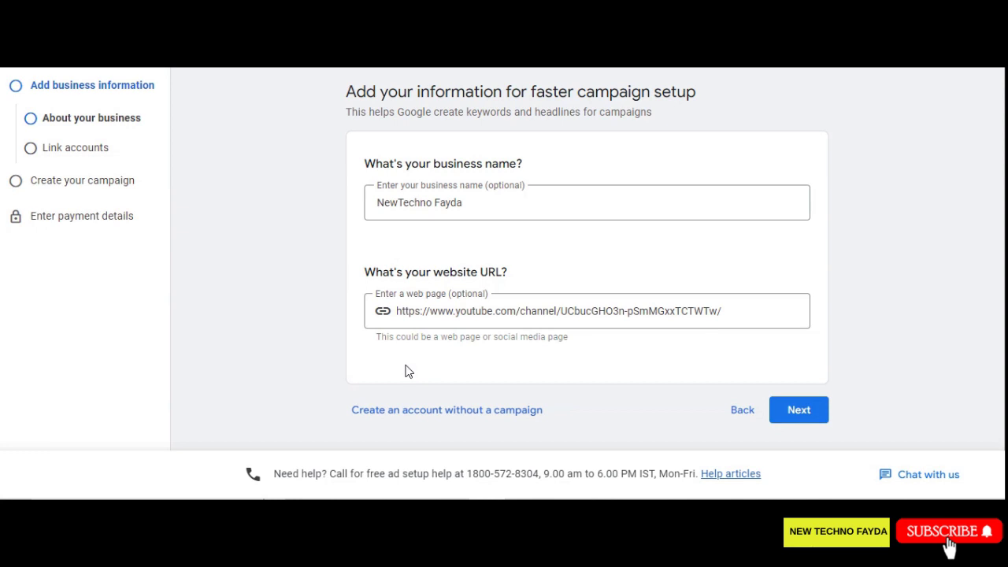
Step: Accept the prefilled business name and website URL, and continue past account linking without connecting a mobile app or phone number
left_click(812, 417)
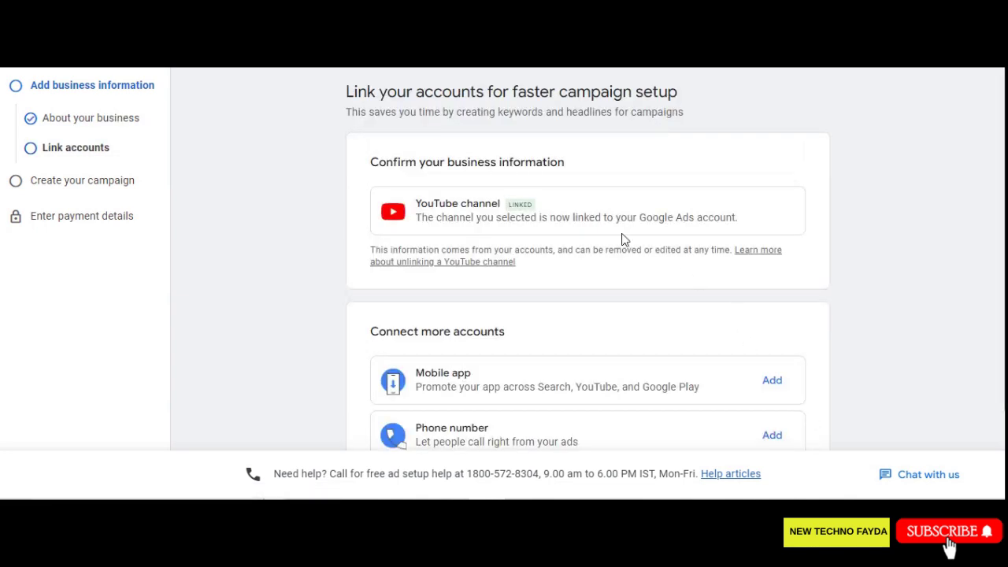
scroll(376, 149, "down", 2)
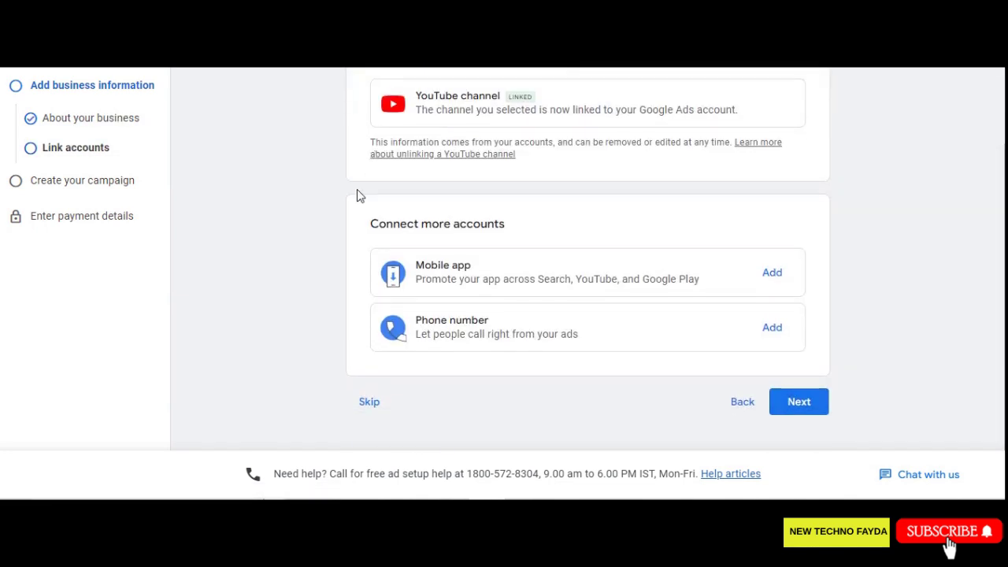
left_click(815, 414)
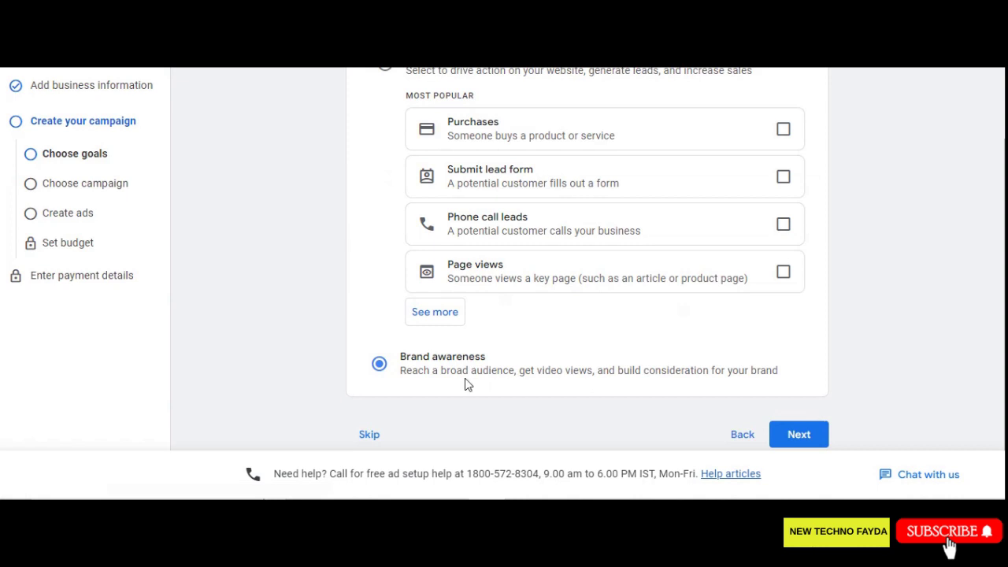
Step: Review the campaign goals and continue with Brand awareness selected
scroll(238, 295, "up", 2)
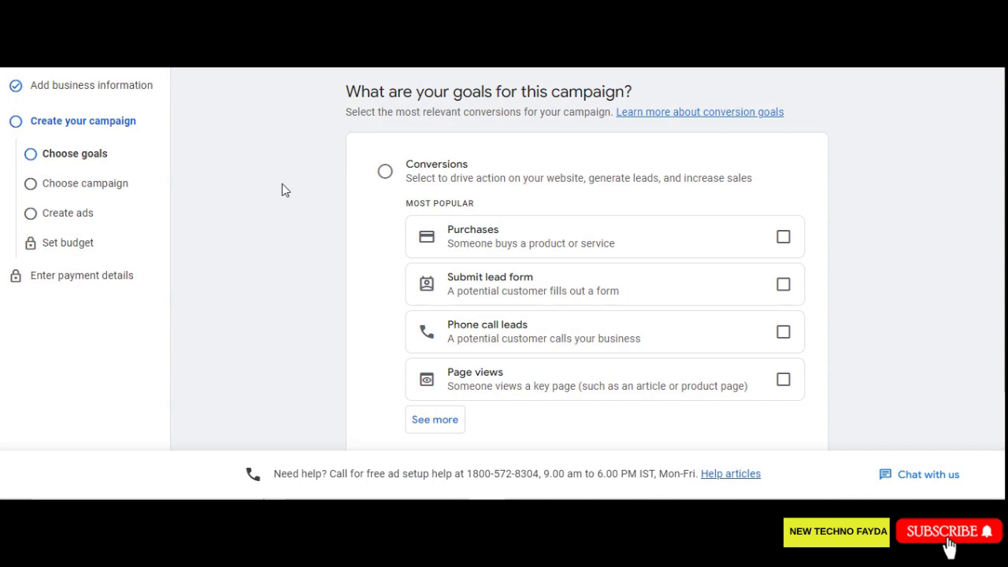
scroll(299, 279, "down", 3)
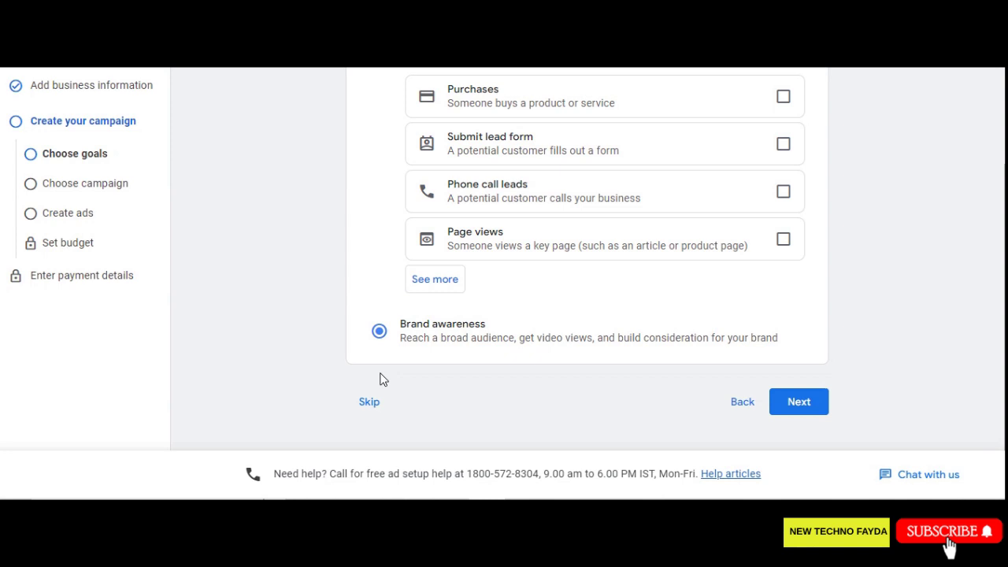
left_click(795, 403)
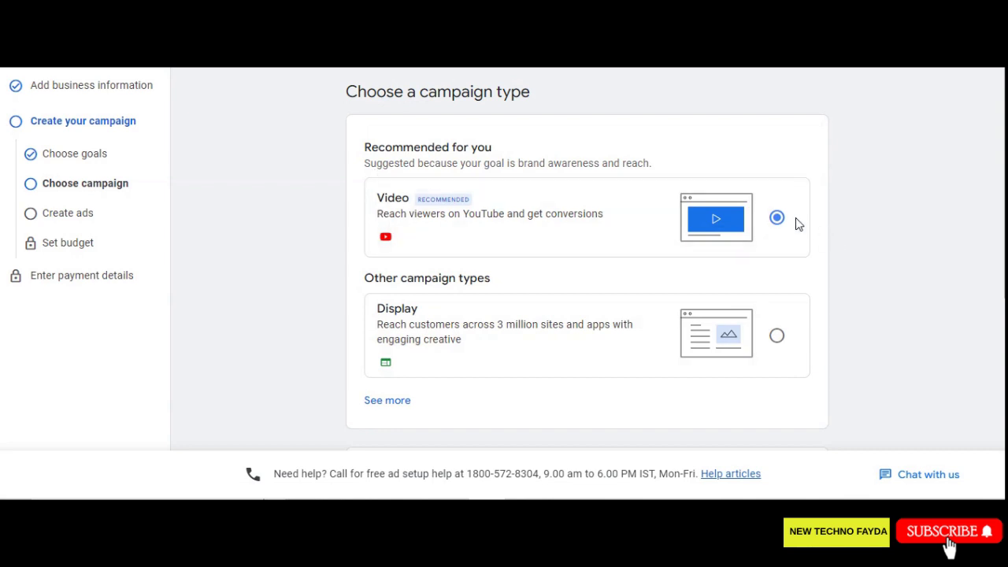
Step: Continue with the Video campaign type and the Influence consideration subtype
scroll(858, 234, "down", 3)
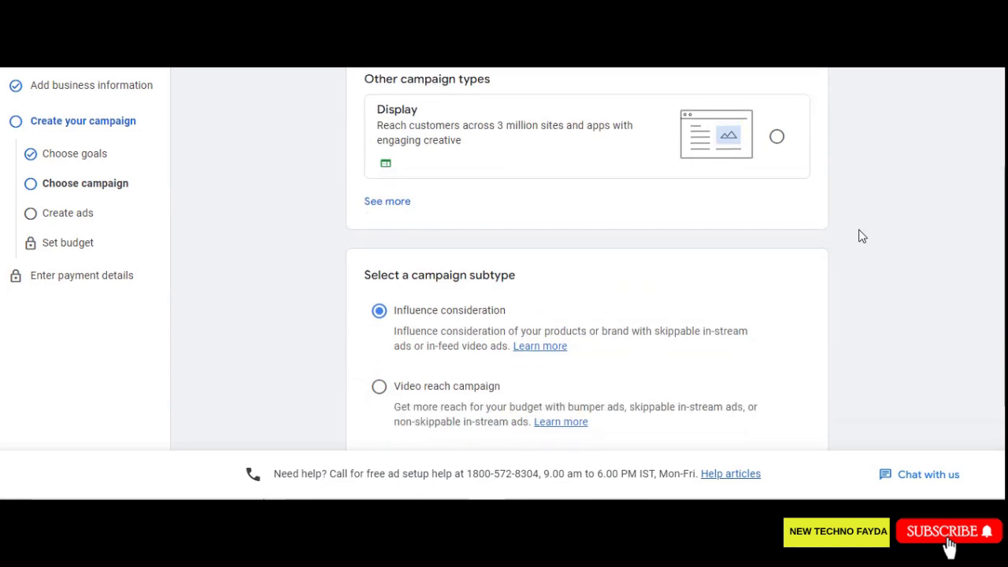
scroll(236, 241, "down", 1)
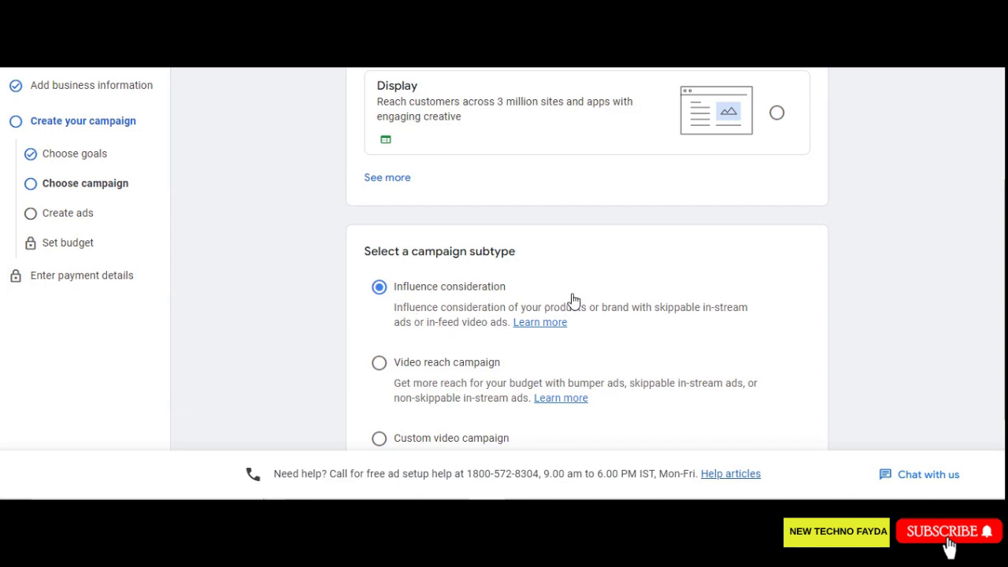
scroll(573, 300, "down", 2)
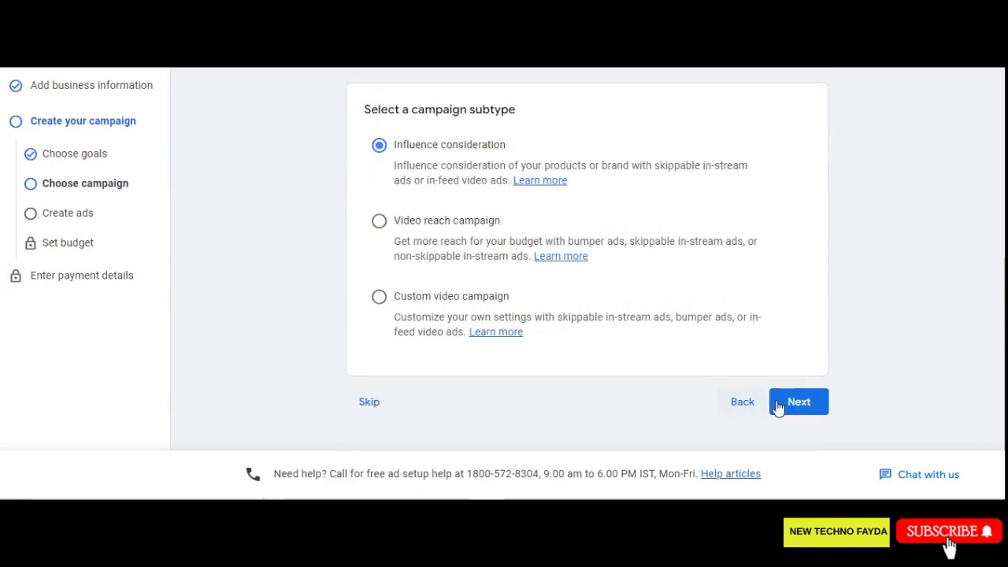
left_click(812, 417)
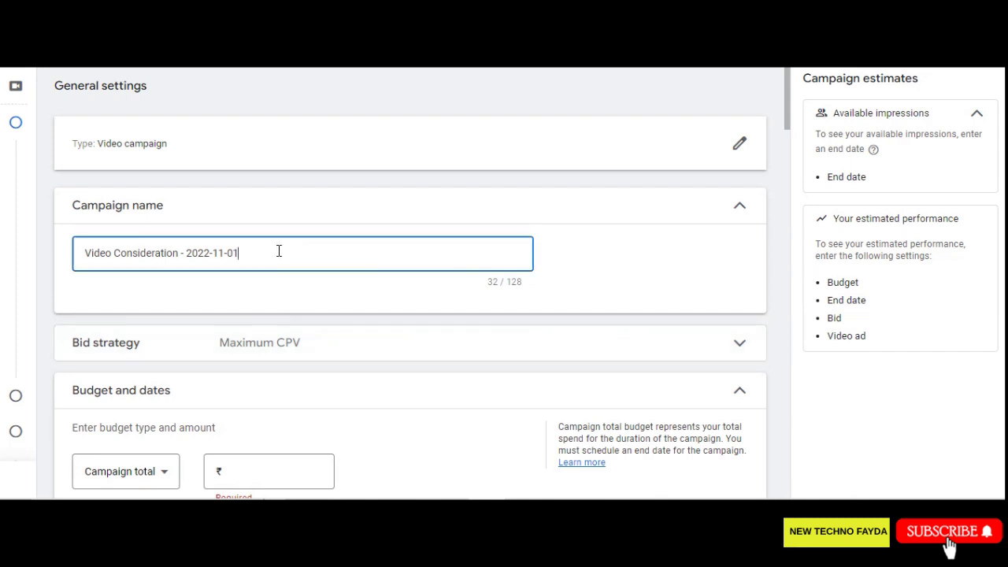
Step: Replace the default campaign name with Video1
left_click_drag(285, 250, 47, 250)
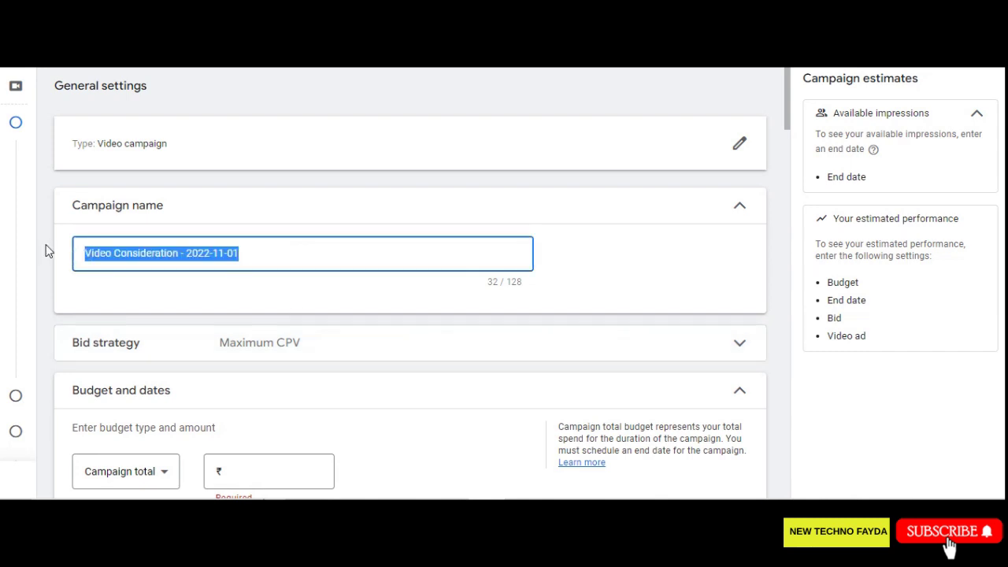
type("Video")
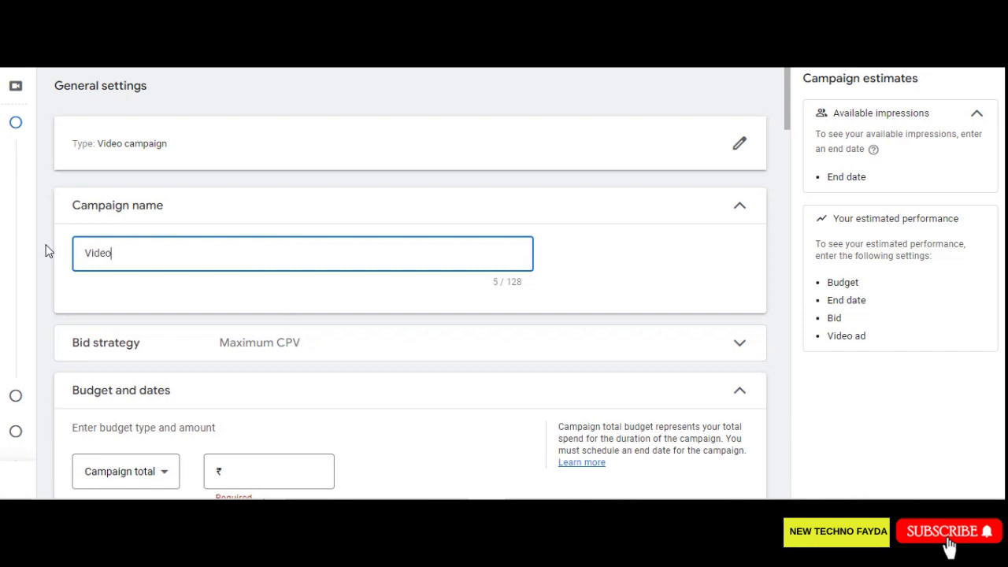
type("-Campaign")
key("BackSpace")
key("BackSpace")
key("BackSpace")
key("BackSpace")
key("BackSpace")
key("BackSpace")
key("BackSpace")
key("BackSpace")
key("BackSpace")
type("1")
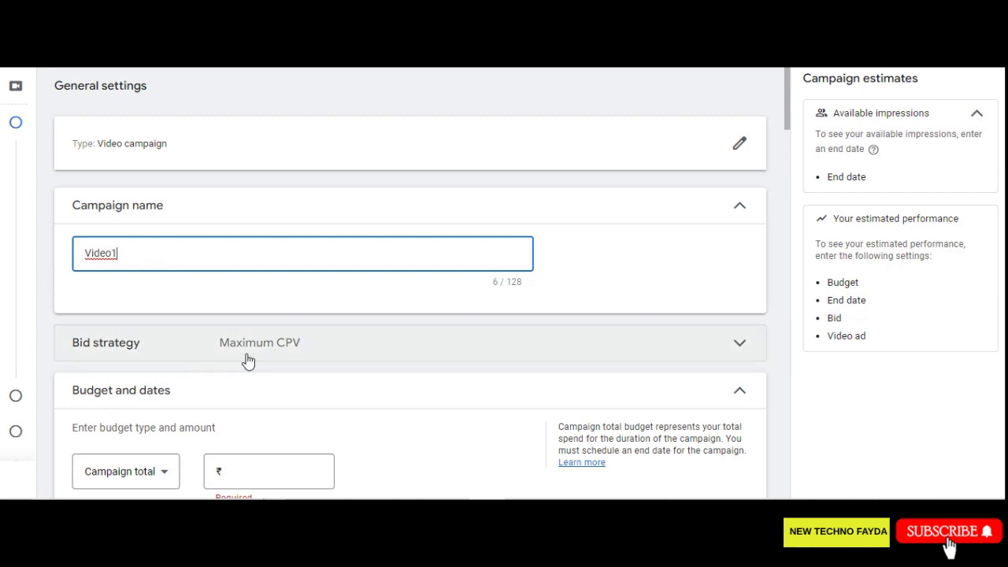
Step: Expand the bid strategy settings, then change the budget type to Daily and set the amount to ₹250
left_click(317, 351)
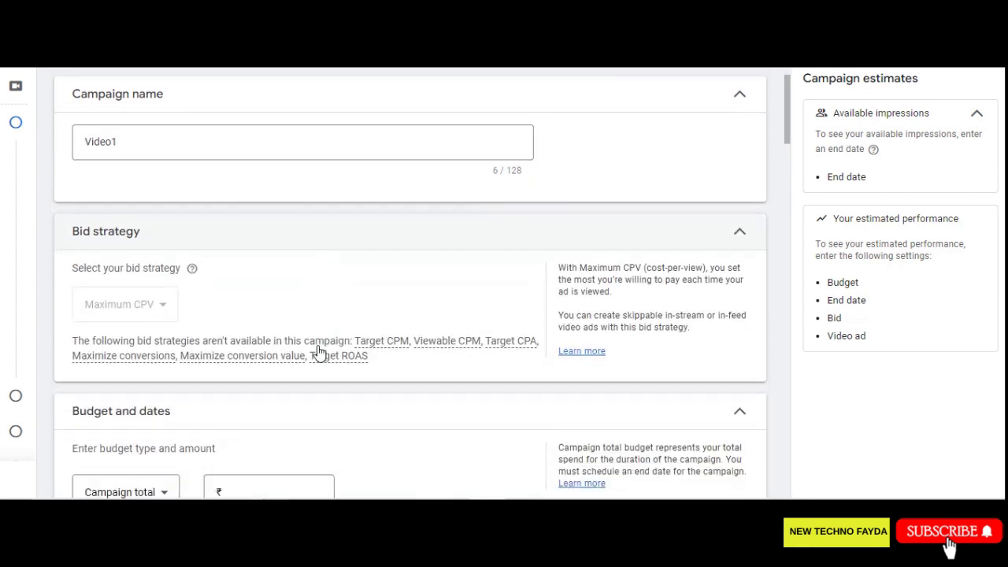
scroll(257, 346, "down", 1)
scroll(297, 353, "down", 2)
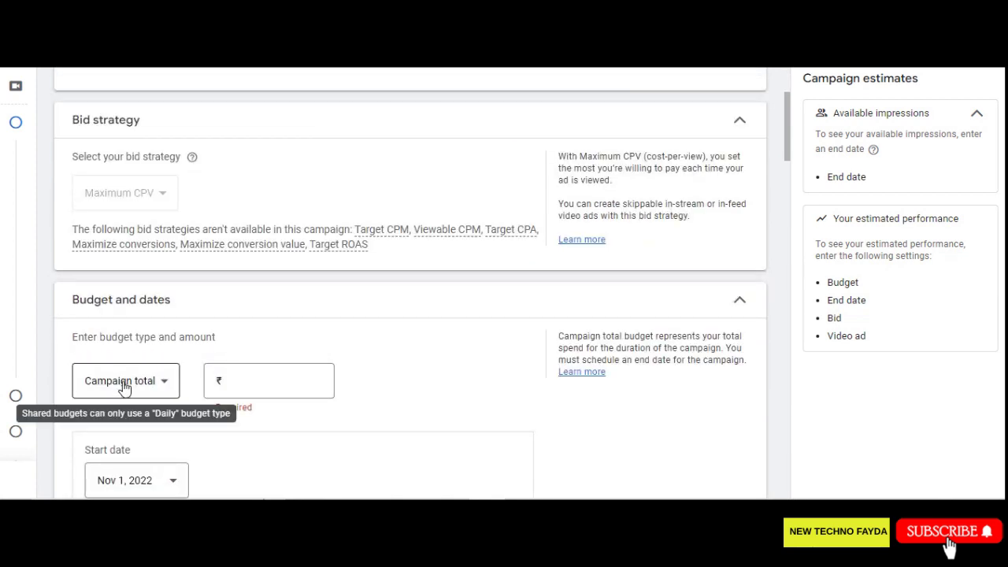
left_click(123, 386)
left_click(130, 435)
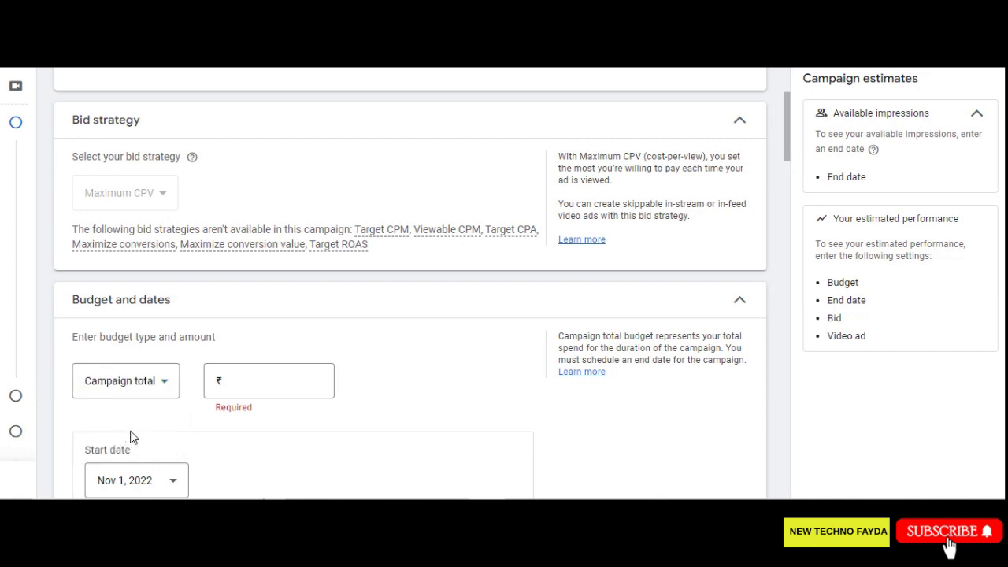
left_click(136, 391)
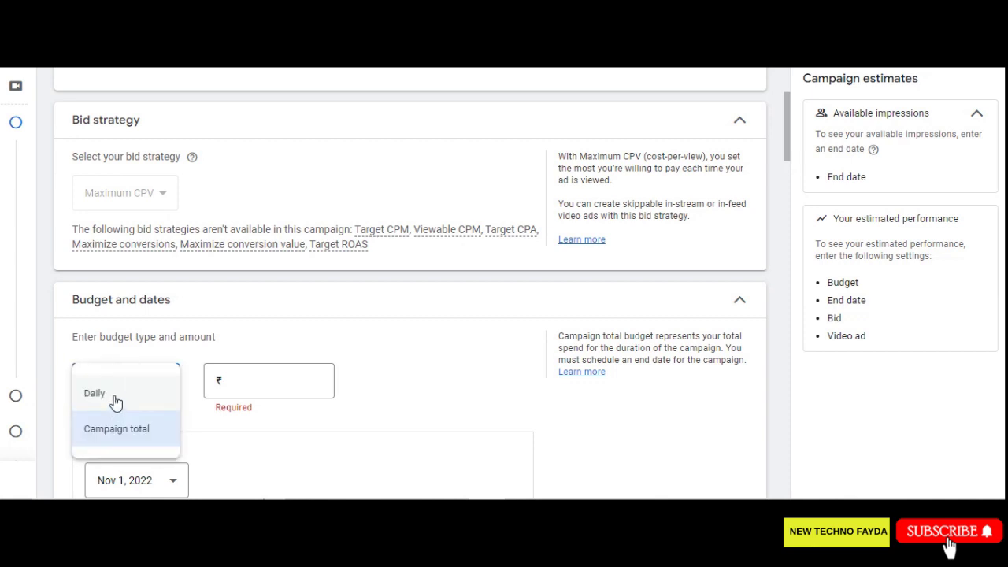
left_click(116, 397)
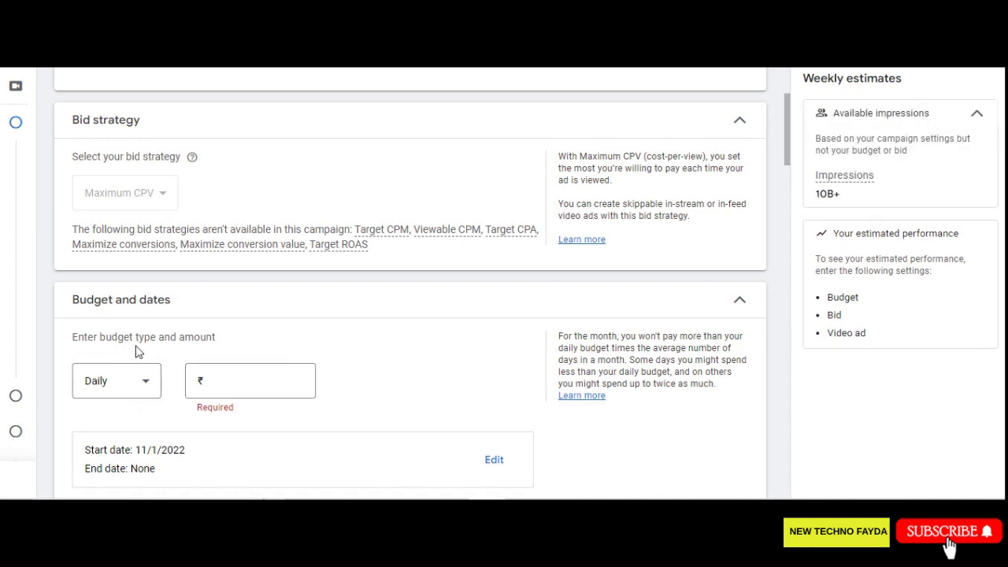
left_click(234, 379)
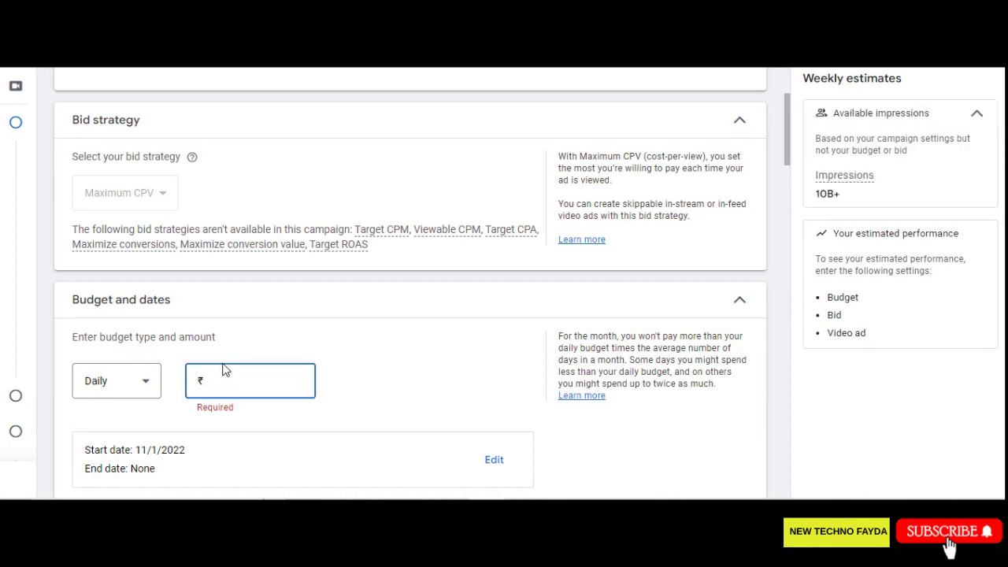
type("250")
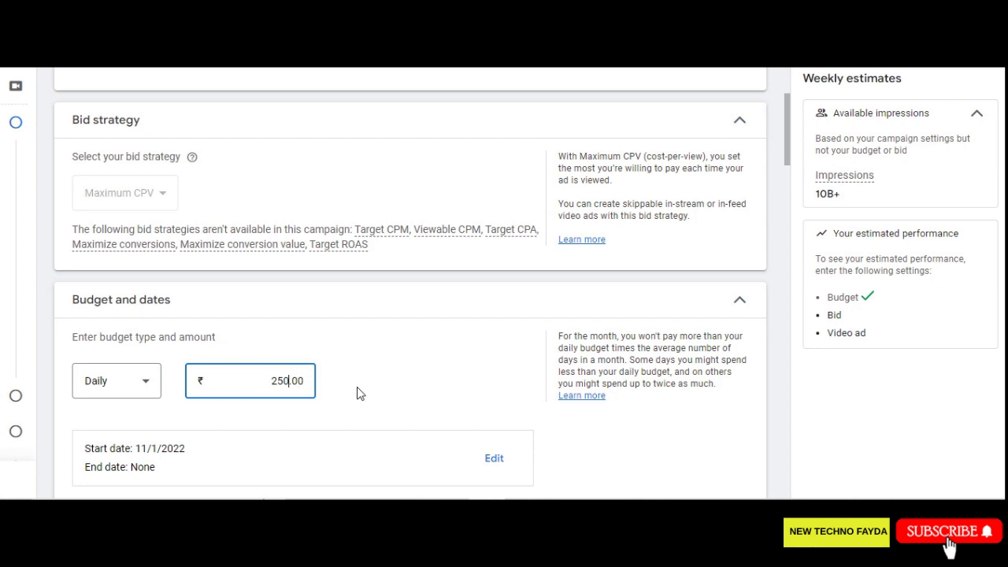
Step: Expand the Networks settings and review the ad placement and location targeting options
scroll(356, 393, "down", 1)
scroll(359, 392, "down", 2)
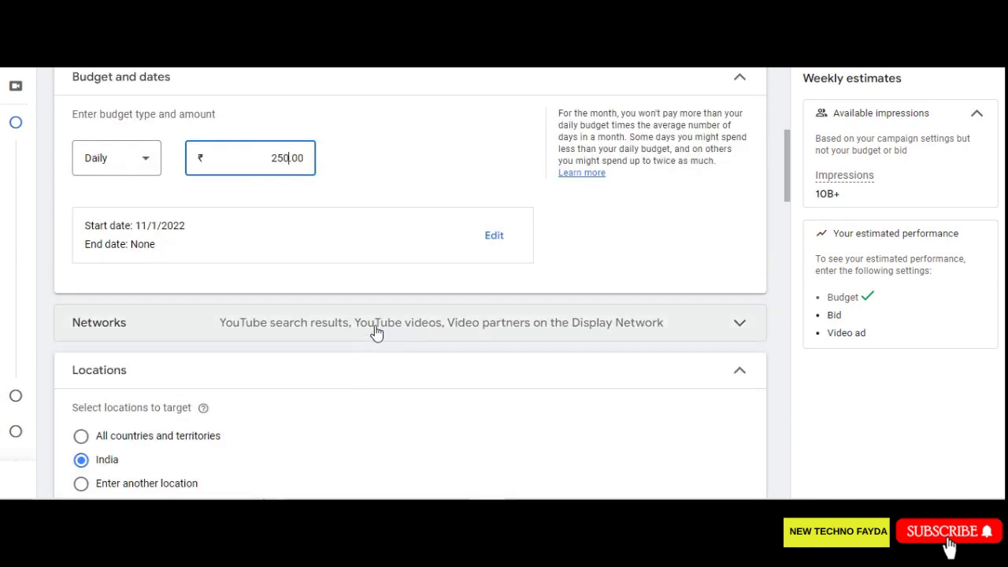
left_click(376, 332)
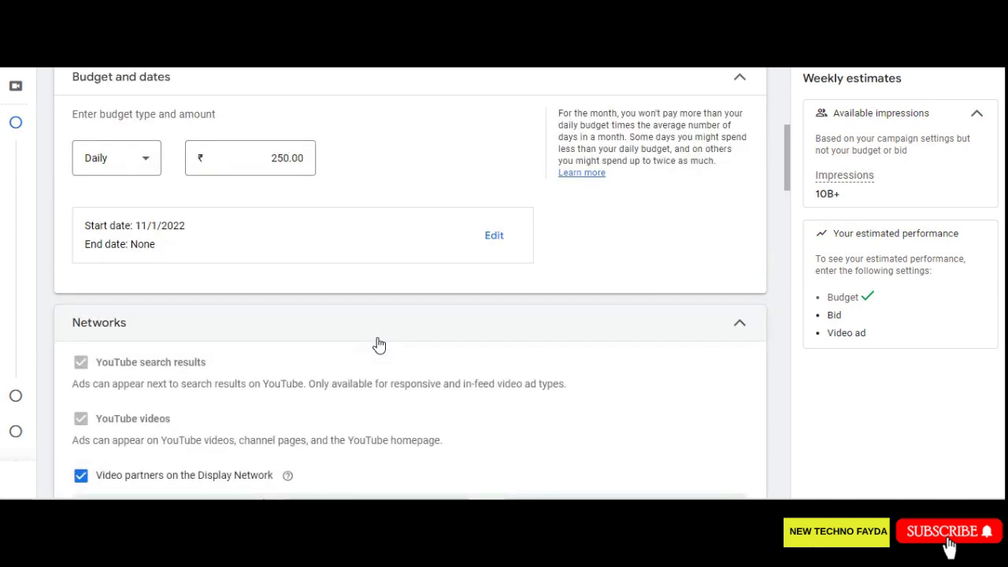
scroll(380, 354, "down", 1)
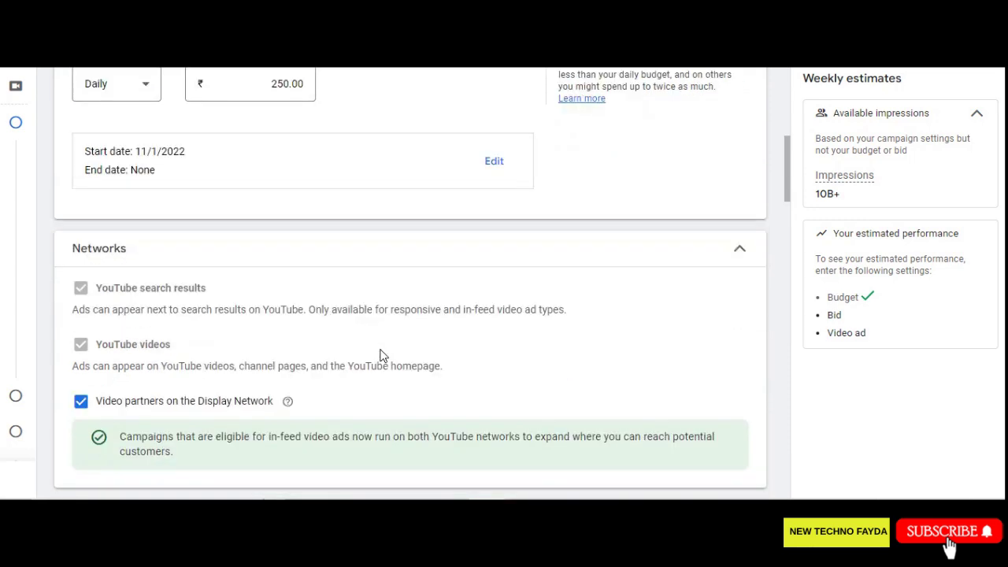
scroll(379, 354, "down", 1)
scroll(379, 354, "down", 2)
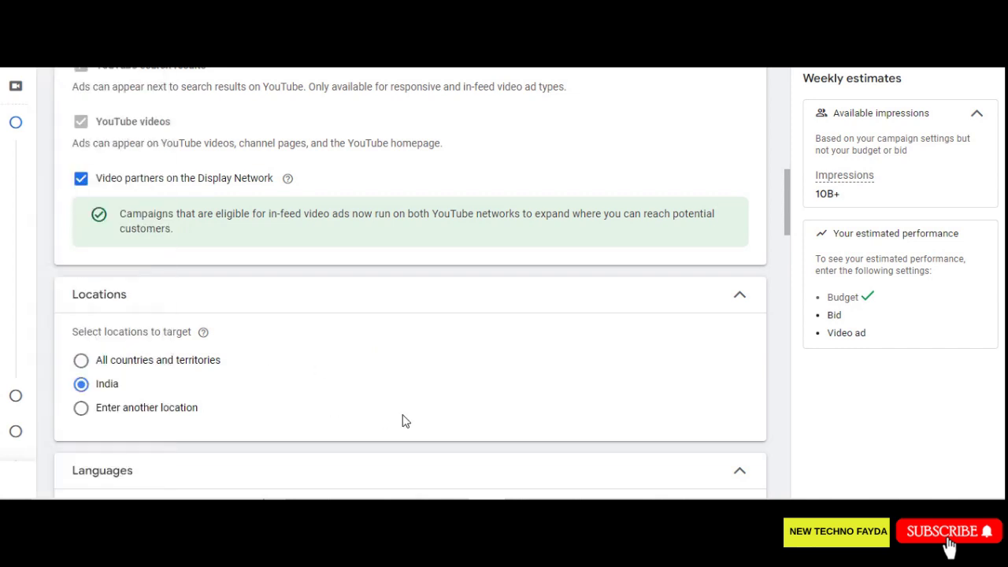
Step: Add Hindi as a language the campaign's customers speak
scroll(402, 421, "down", 3)
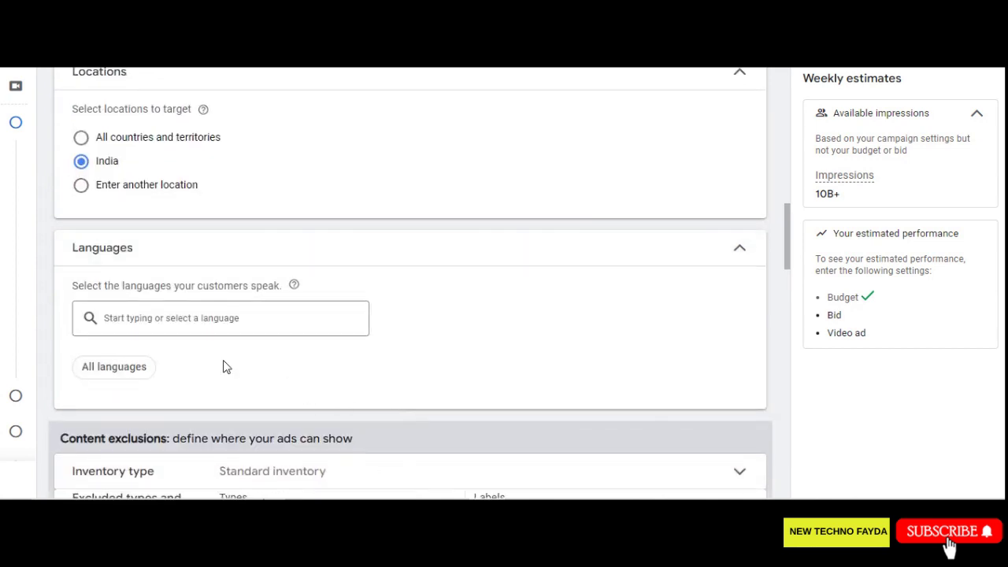
left_click(188, 324)
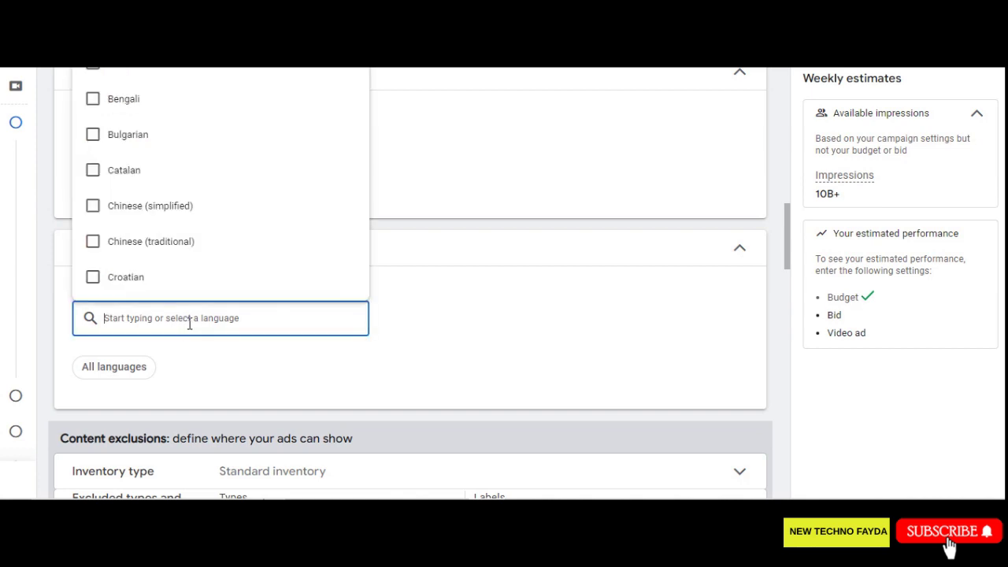
type("hindi")
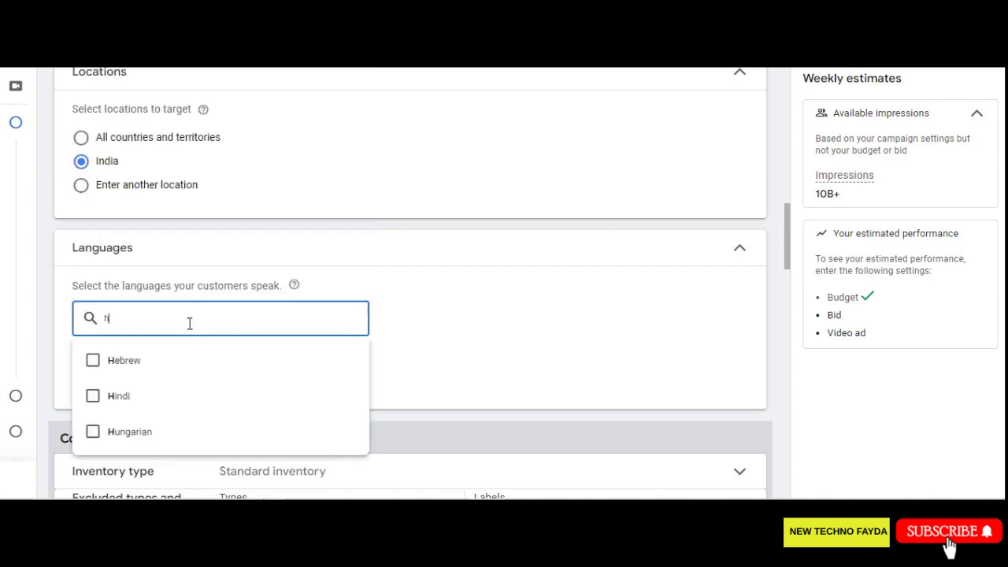
left_click(113, 370)
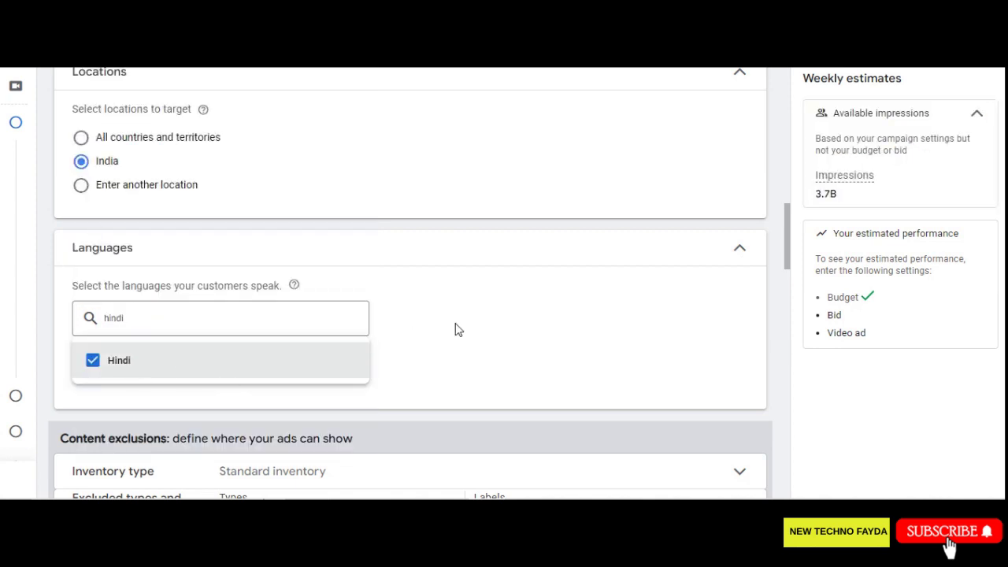
left_click(164, 316)
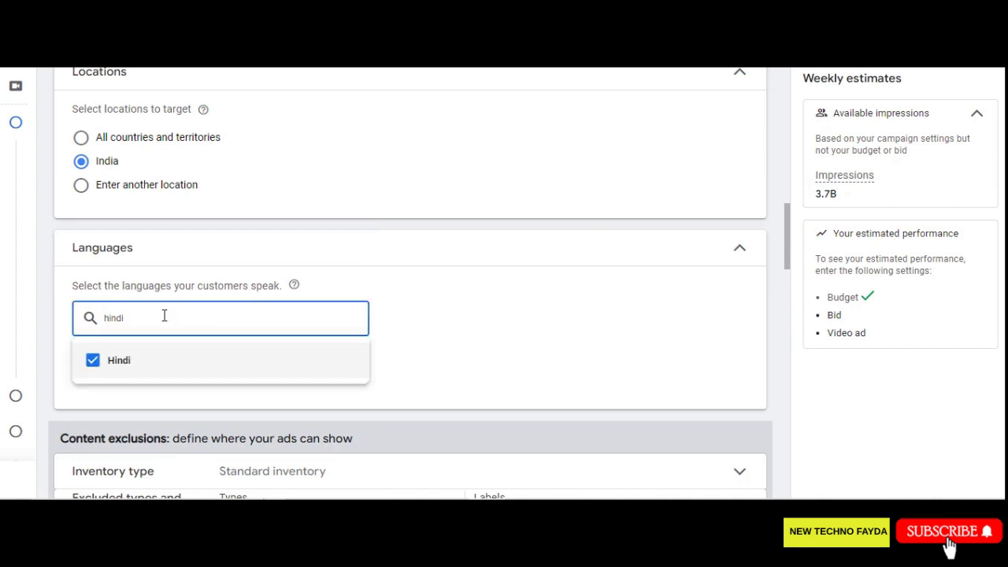
type("r")
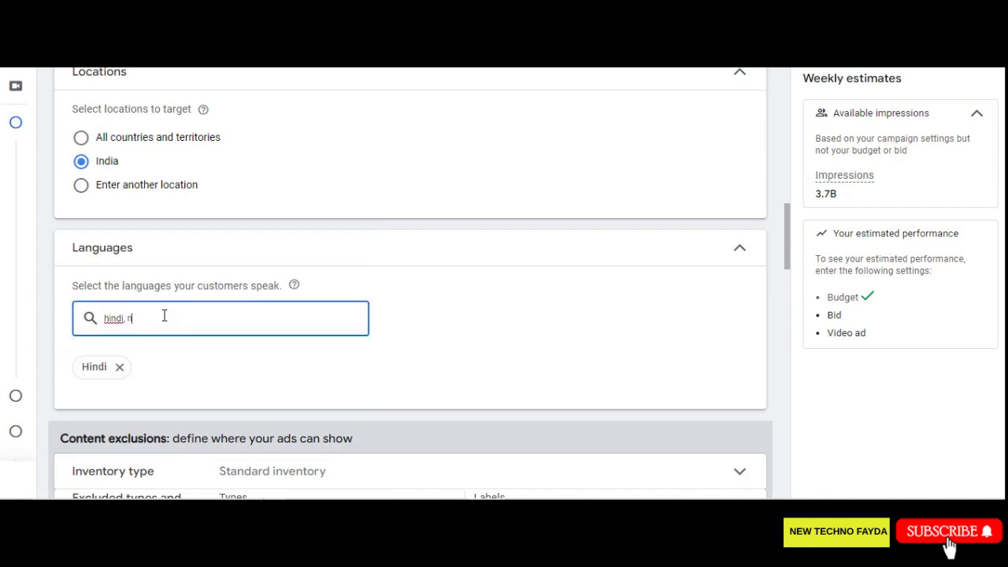
type("n")
key("BackSpace")
key("BackSpace")
key("BackSpace")
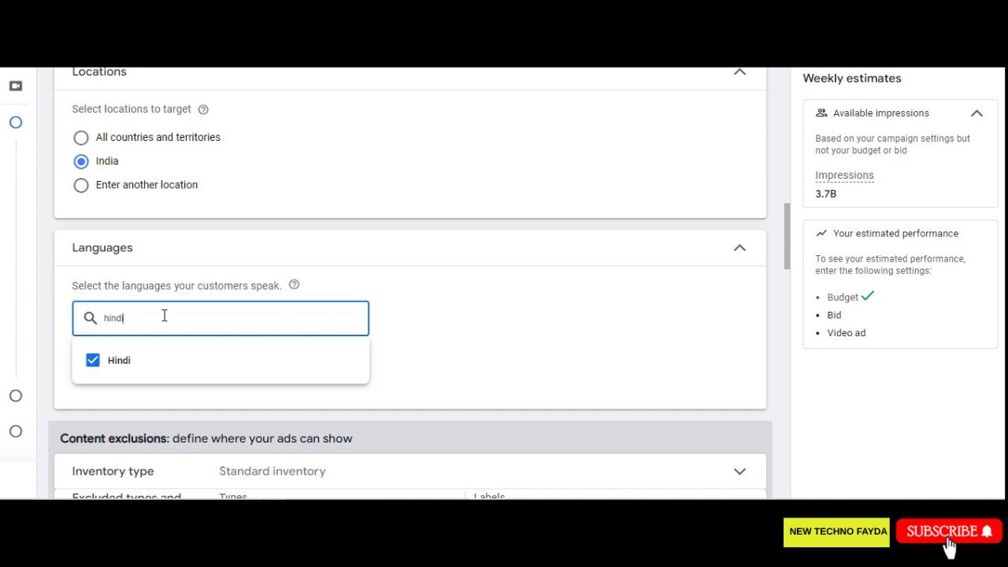
left_click(241, 359)
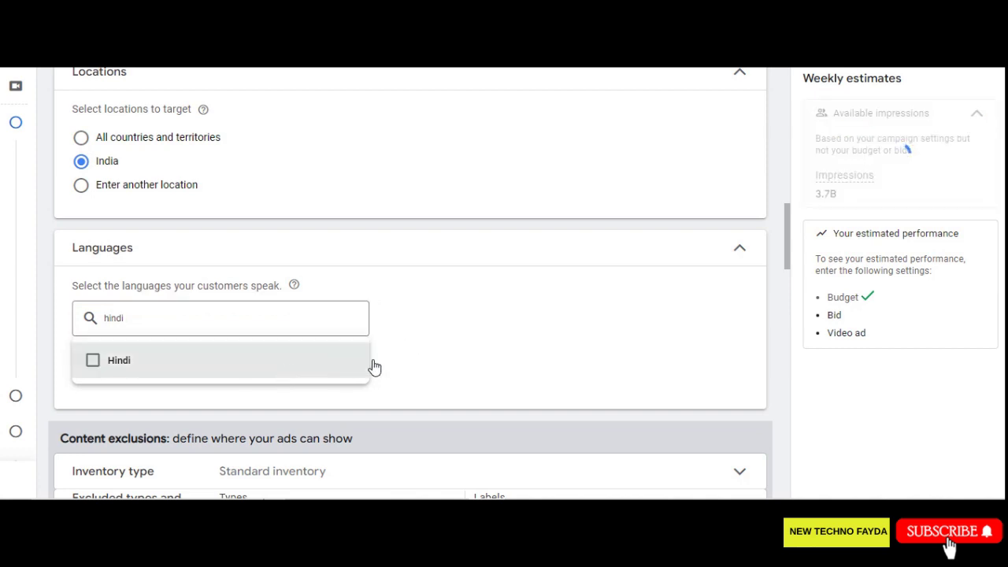
left_click(93, 362)
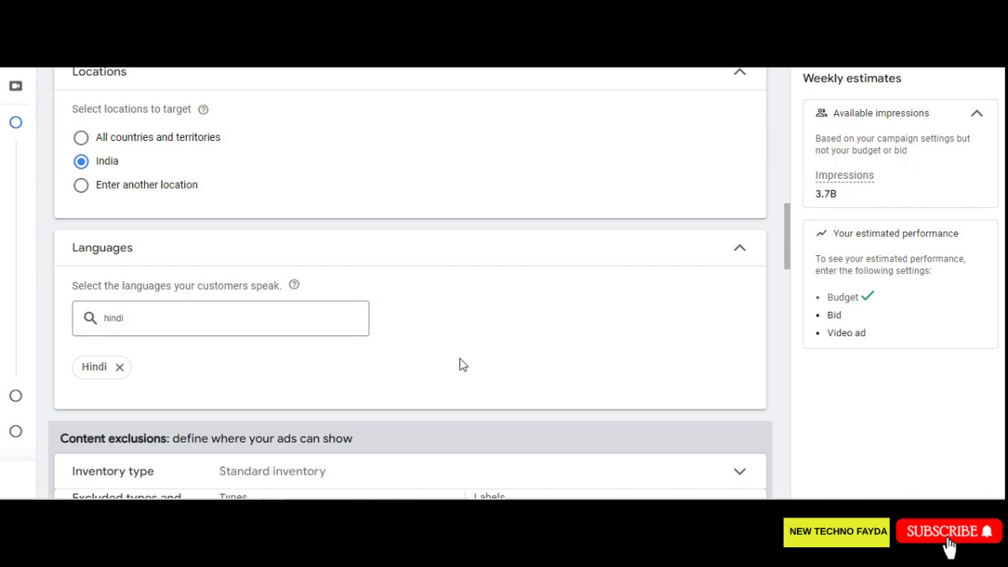
Step: Expand the Inventory type settings and review the Expanded, Standard and Limited inventory options
scroll(463, 365, "down", 2)
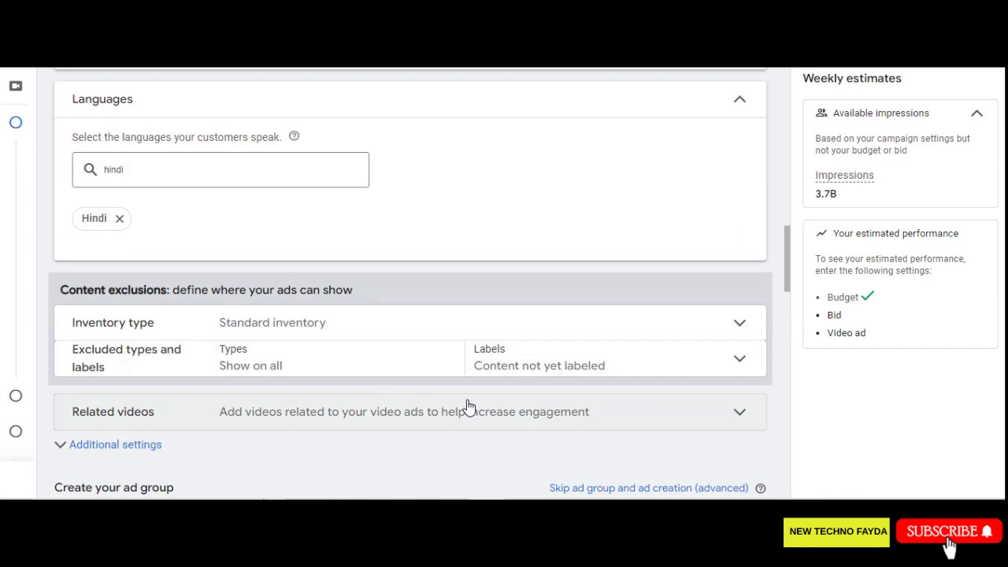
left_click(368, 329)
scroll(310, 330, "down", 2)
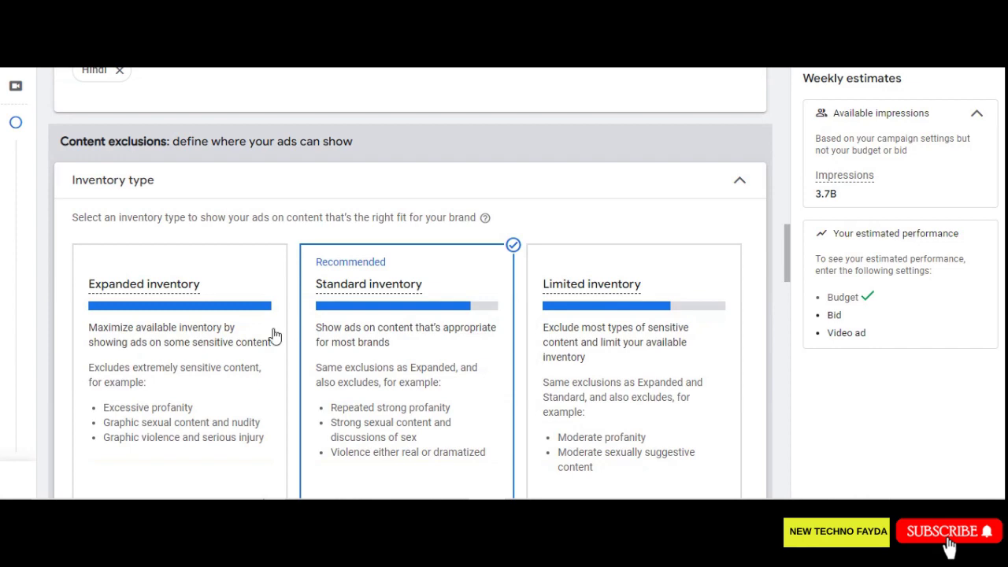
scroll(587, 260, "down", 3)
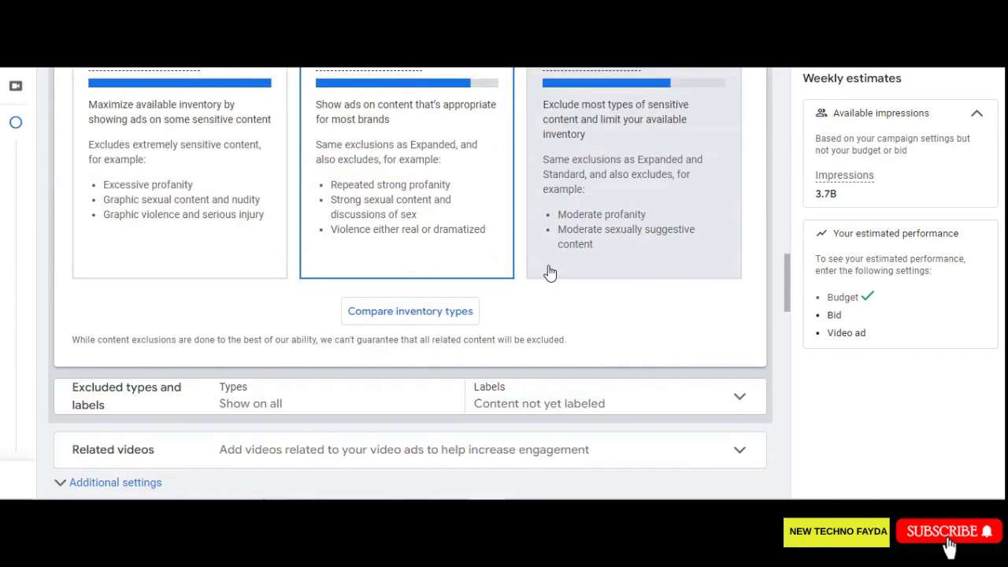
scroll(553, 271, "down", 1)
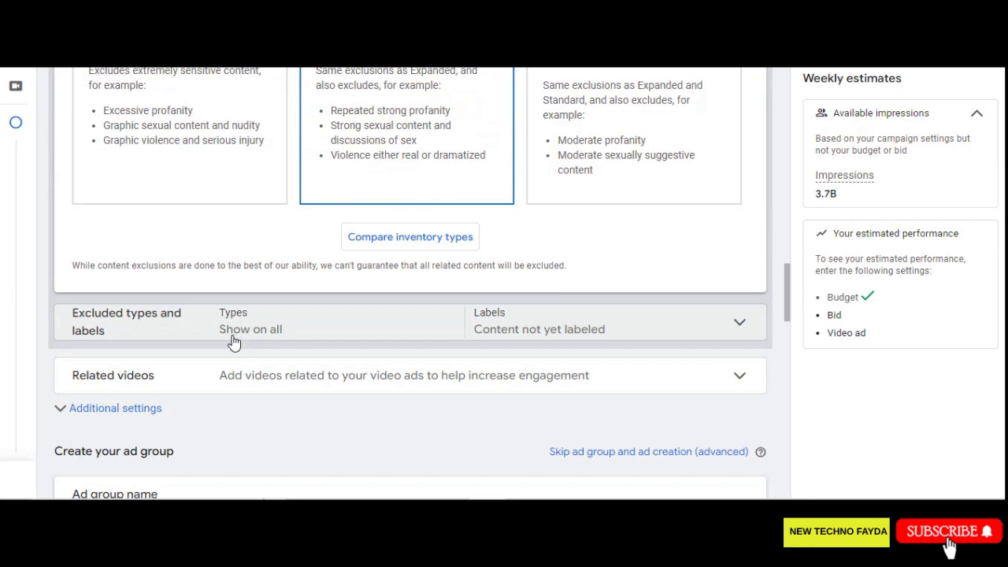
Step: Expand Excluded types and labels and exclude Embedded YouTube videos from the campaign's content types
left_click(296, 337)
scroll(297, 327, "down", 1)
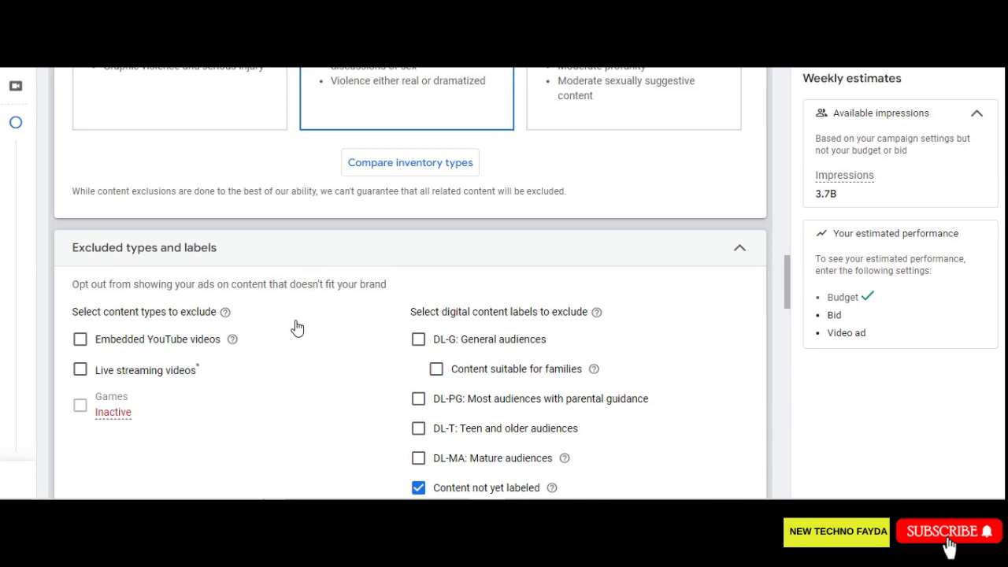
left_click(81, 346)
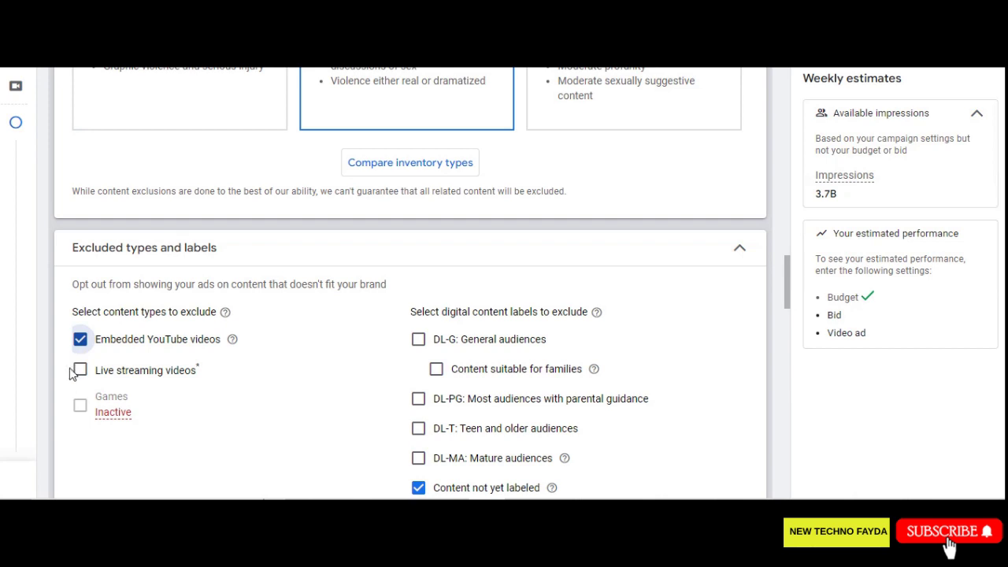
Step: Expand the Related videos settings and review them along with the ad group name
scroll(177, 382, "down", 3)
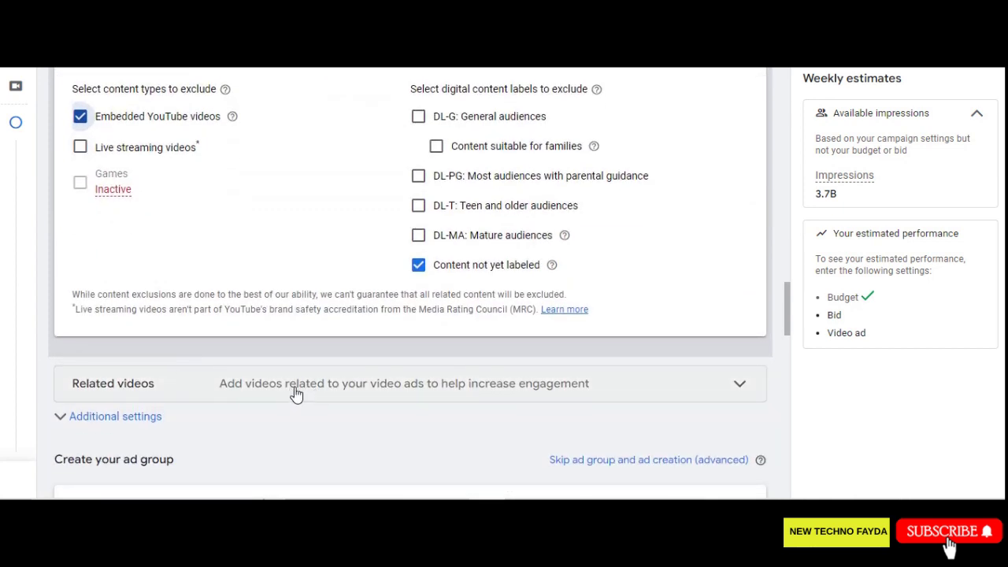
left_click(300, 397)
scroll(299, 396, "down", 2)
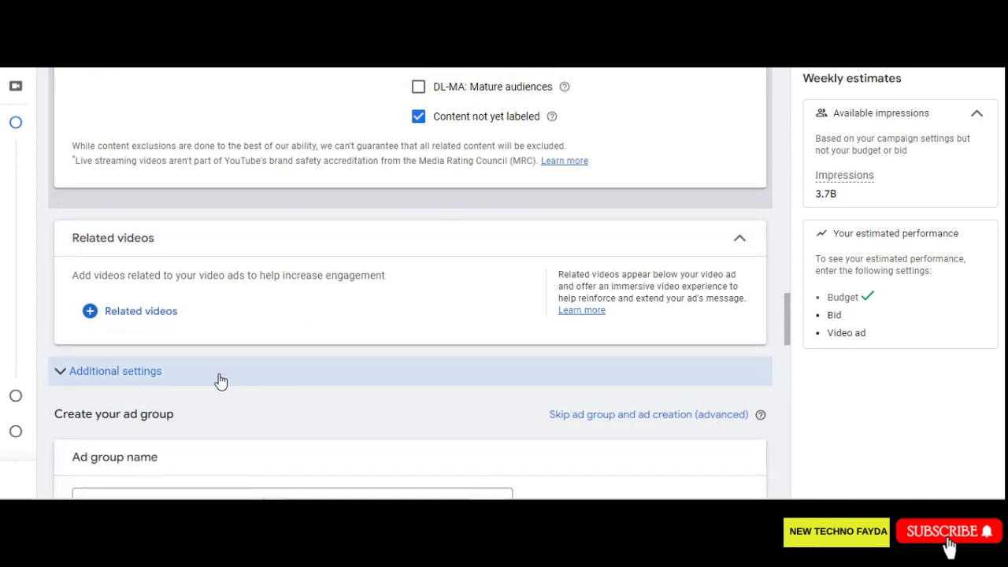
scroll(274, 382, "down", 2)
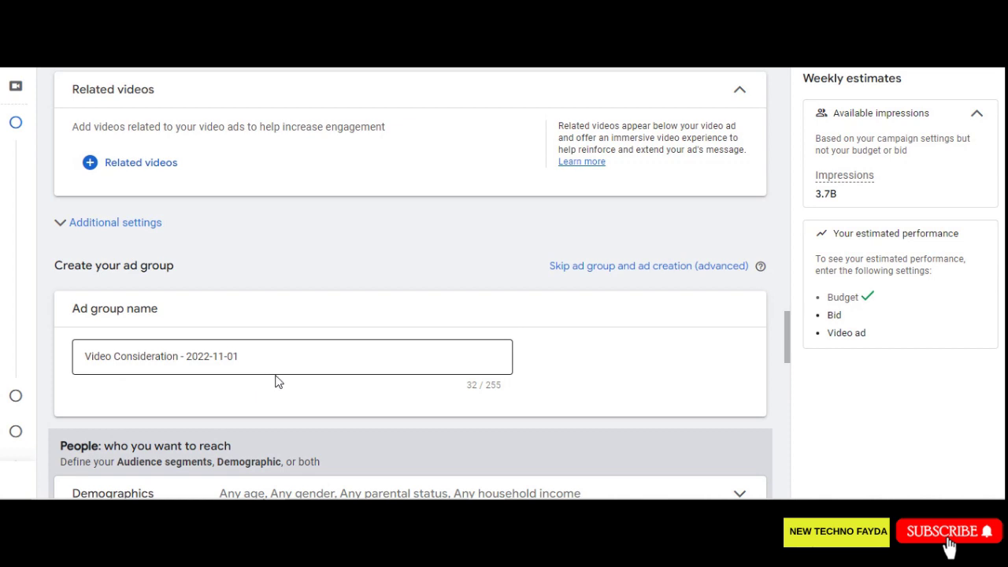
Step: Expand the Demographics and Audience segments settings and review who the ad group targets
scroll(276, 381, "down", 2)
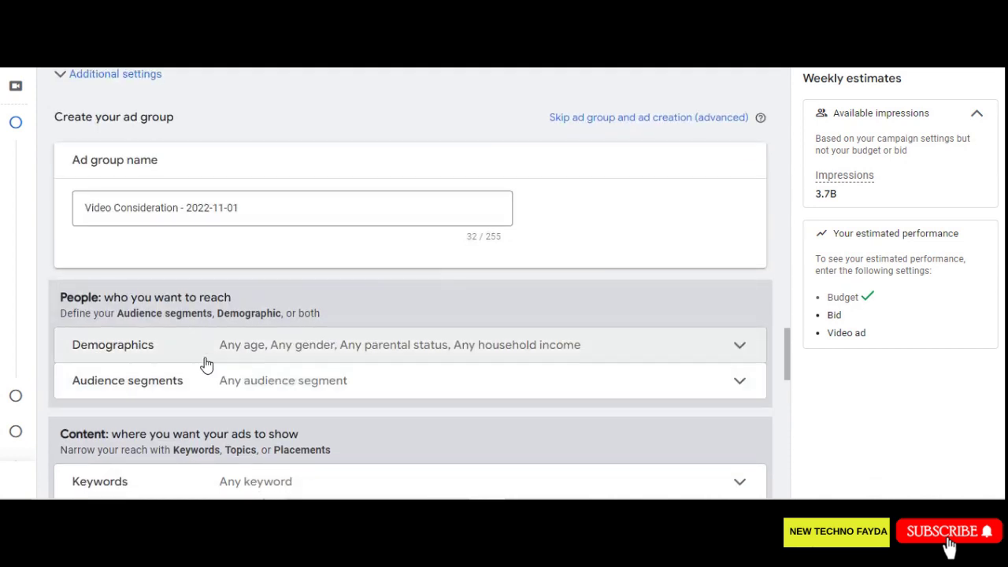
left_click(301, 362)
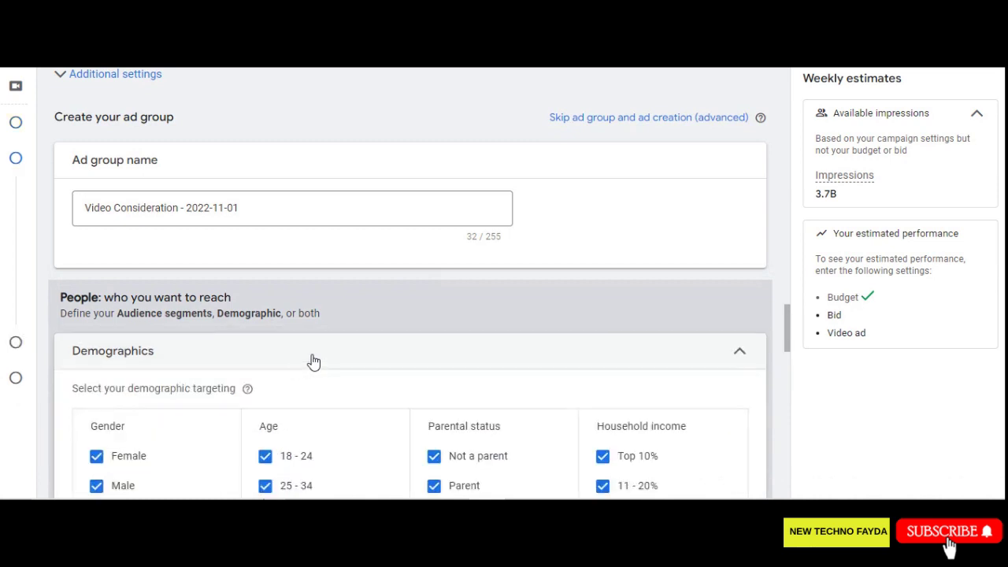
scroll(313, 359, "down", 5)
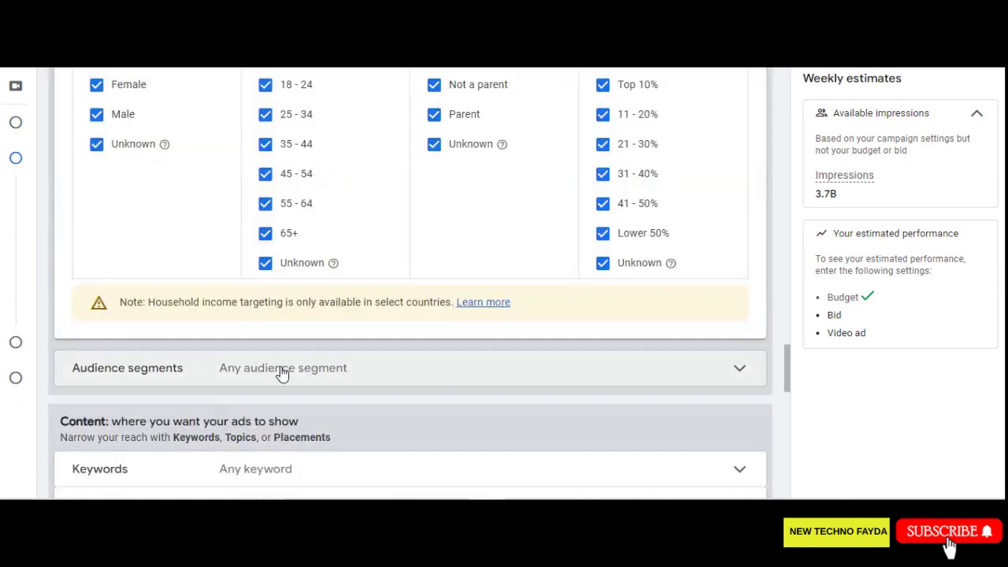
left_click(305, 378)
scroll(306, 380, "down", 2)
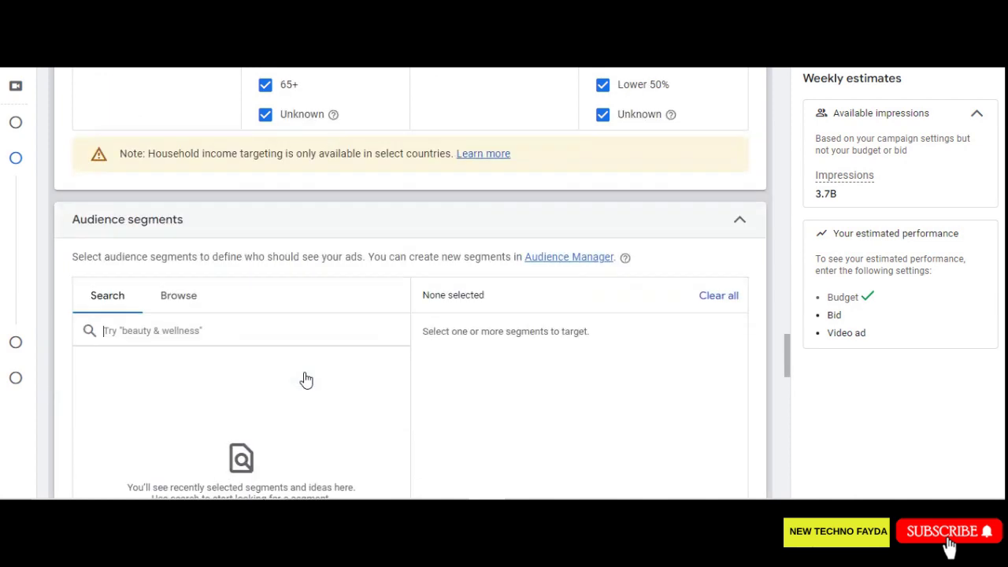
scroll(307, 380, "down", 3)
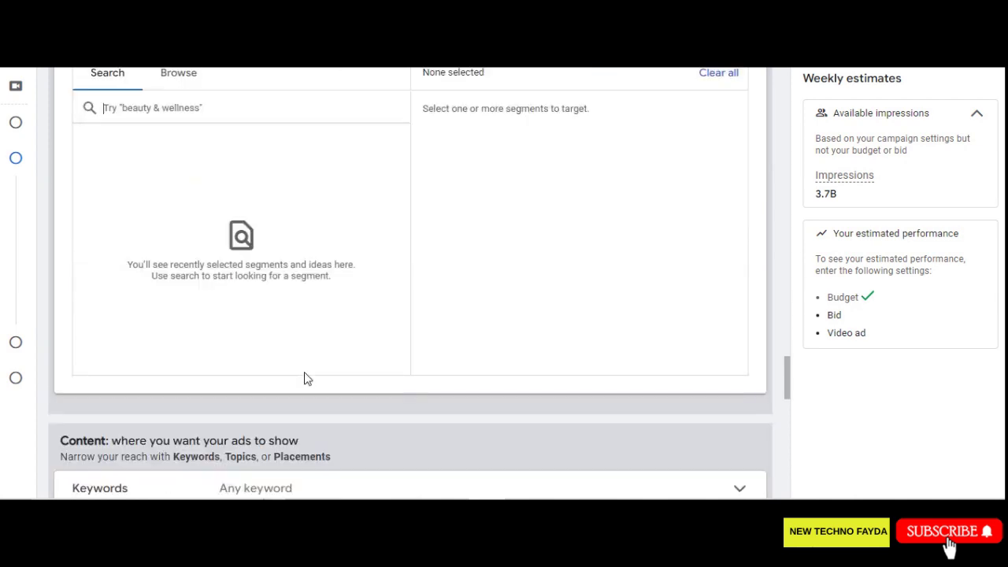
Step: Search the audience segments for youtube
scroll(303, 380, "up", 2)
left_click(154, 262)
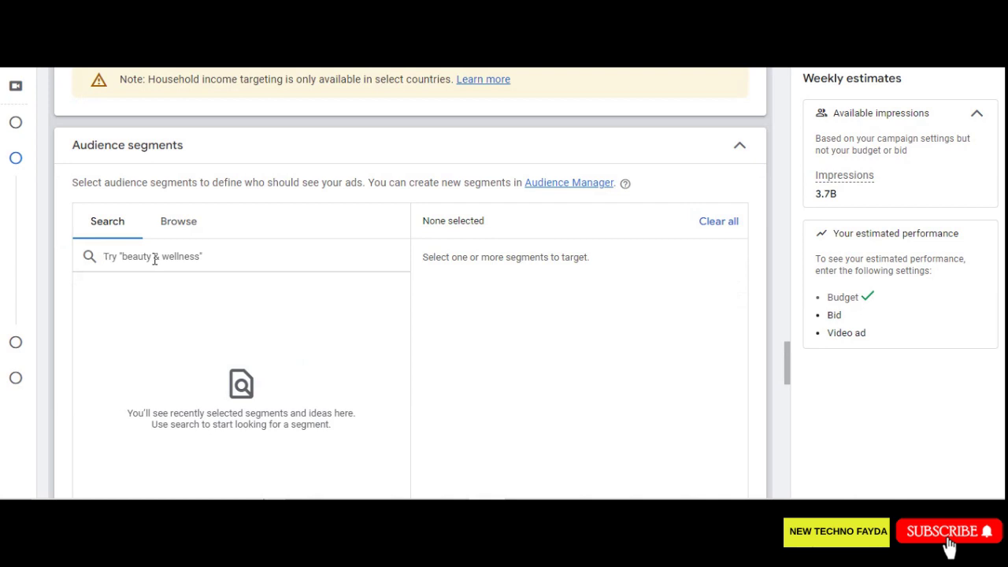
type("youtube")
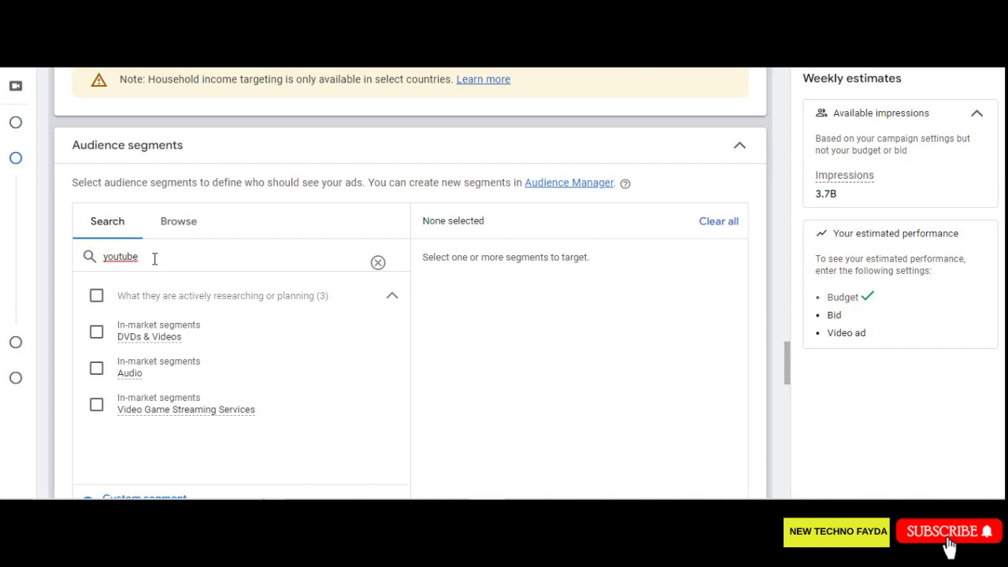
Step: Search the audience segments for education instead and clear the search without selecting a segment
key("BackSpace")
key("BackSpace")
key("BackSpace")
key("BackSpace")
key("BackSpace")
key("BackSpace")
key("BackSpace")
type("education")
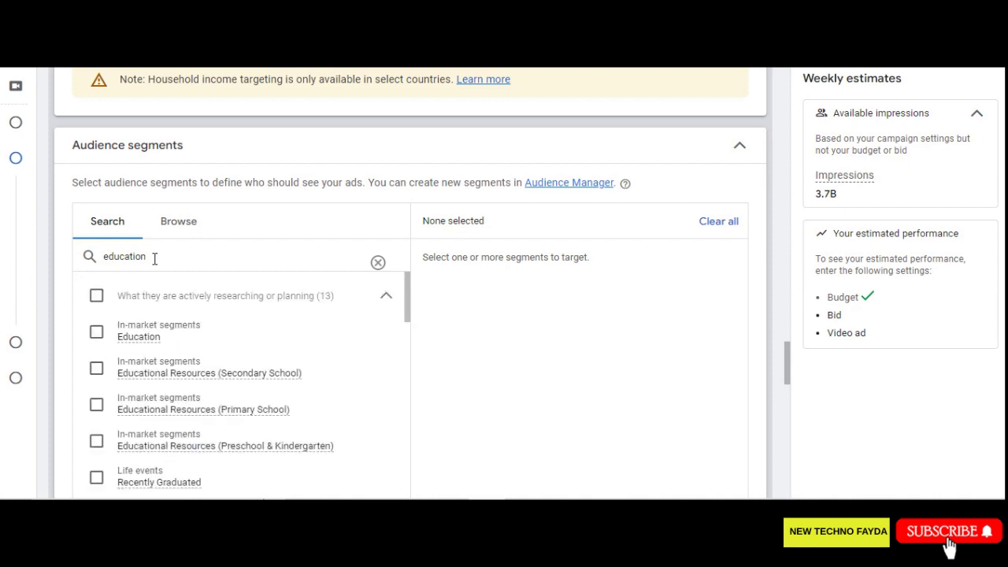
key("BackSpace")
key("BackSpace")
key("BackSpace")
key("BackSpace")
key("BackSpace")
key("BackSpace")
key("BackSpace")
key("BackSpace")
key("BackSpace")
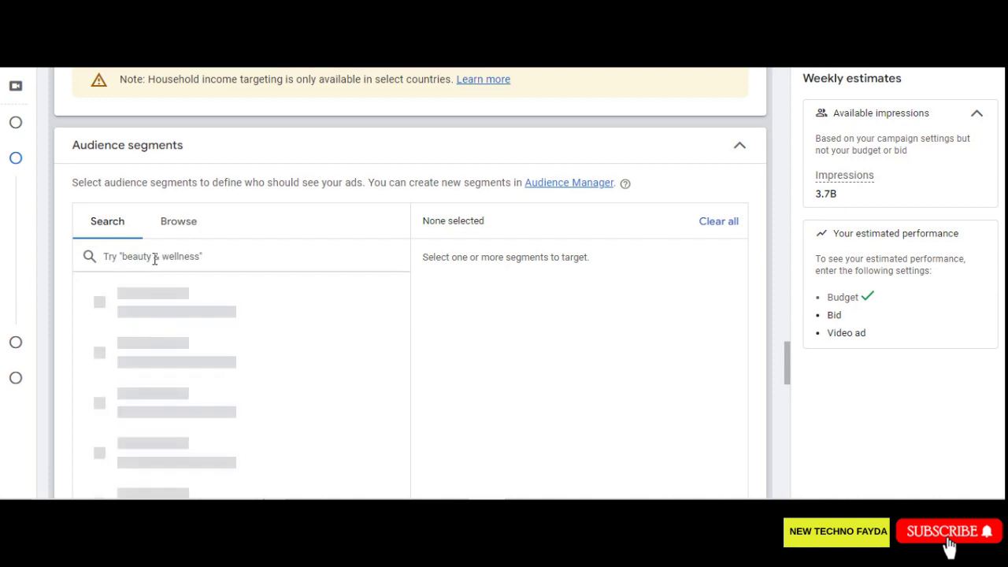
left_click(762, 235)
Step: Expand the Keywords settings and get keyword ideas for the product or service html
scroll(753, 262, "down", 2)
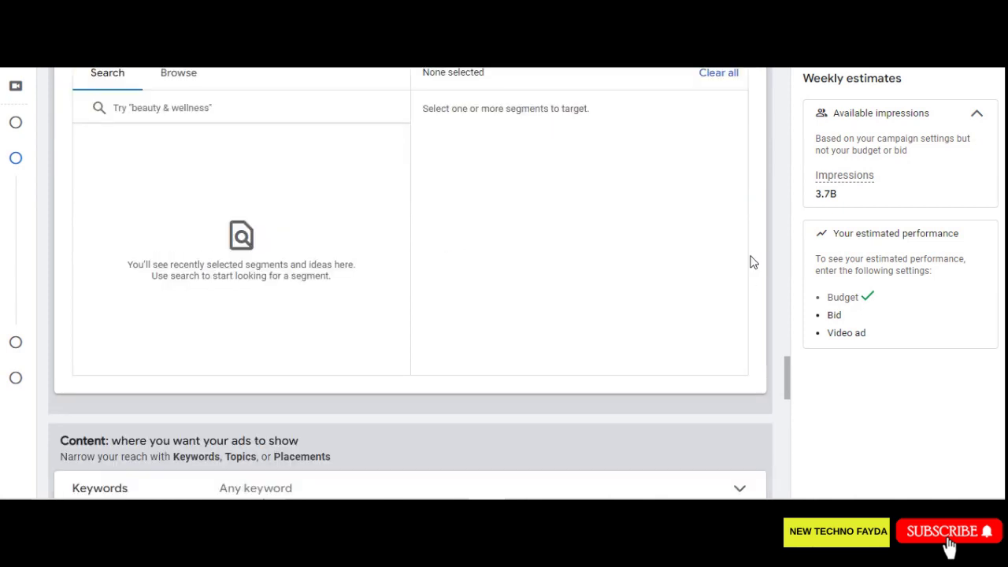
scroll(720, 290, "up", 1)
scroll(720, 293, "down", 3)
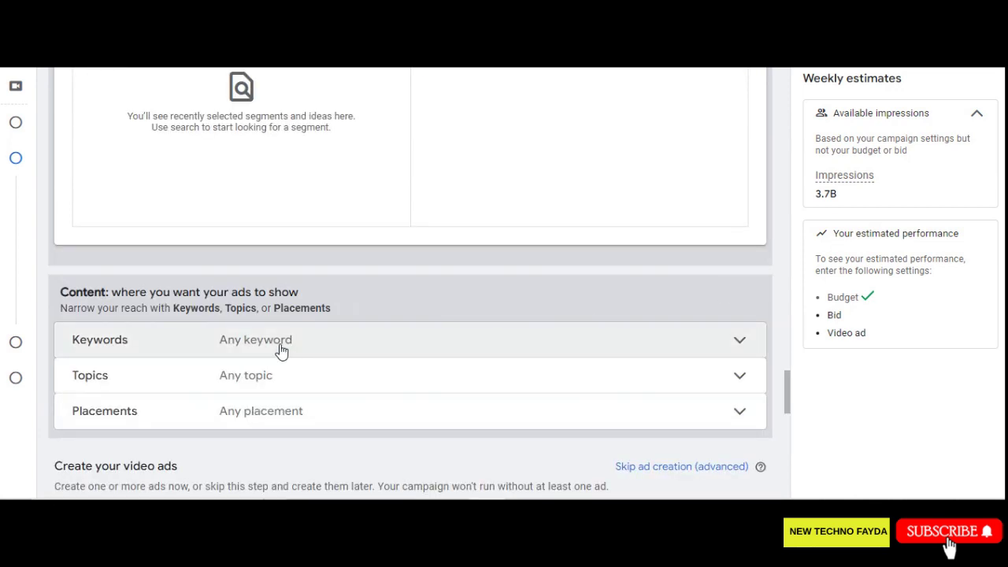
left_click(282, 350)
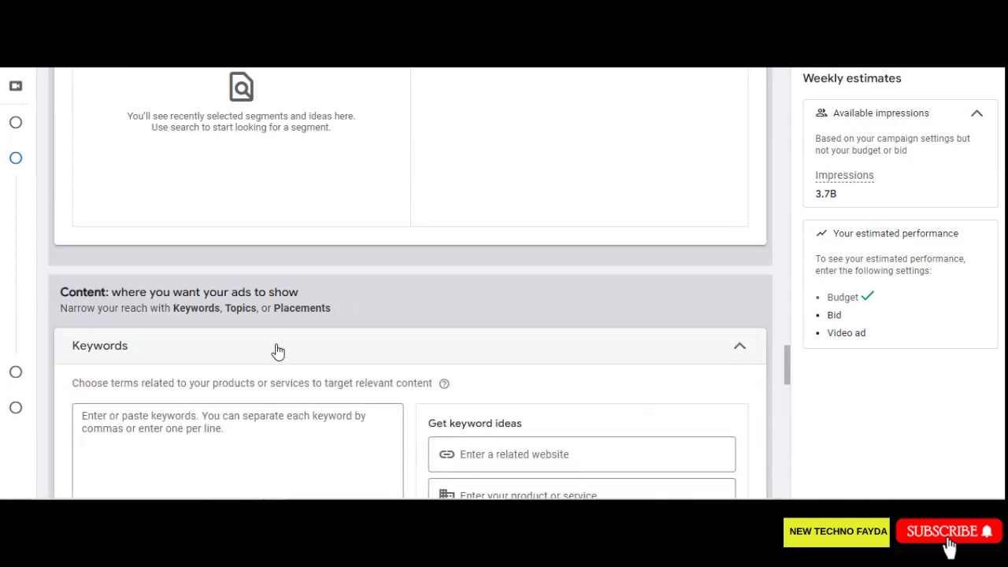
scroll(280, 351, "down", 3)
left_click(519, 279)
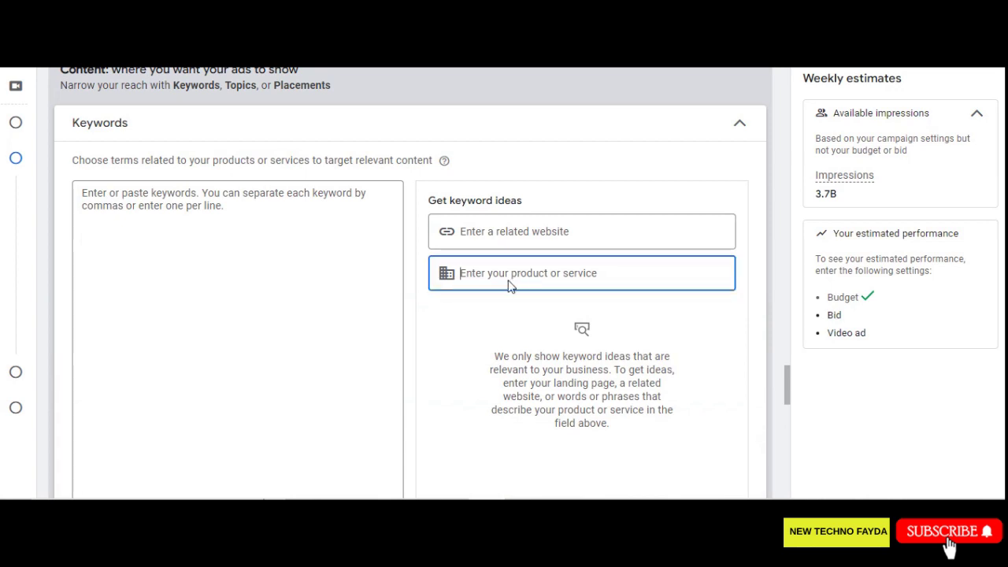
type("html")
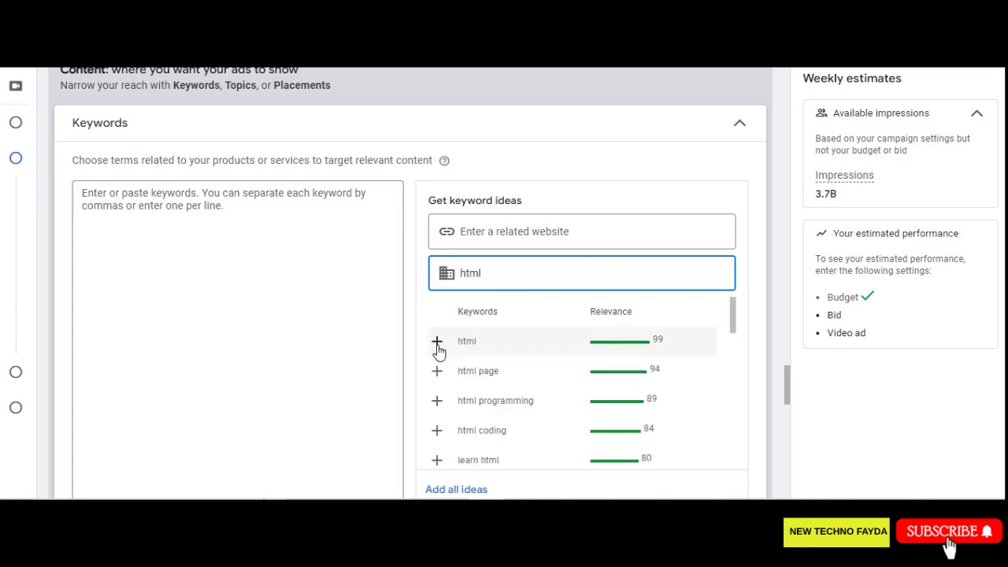
scroll(465, 358, "down", 1)
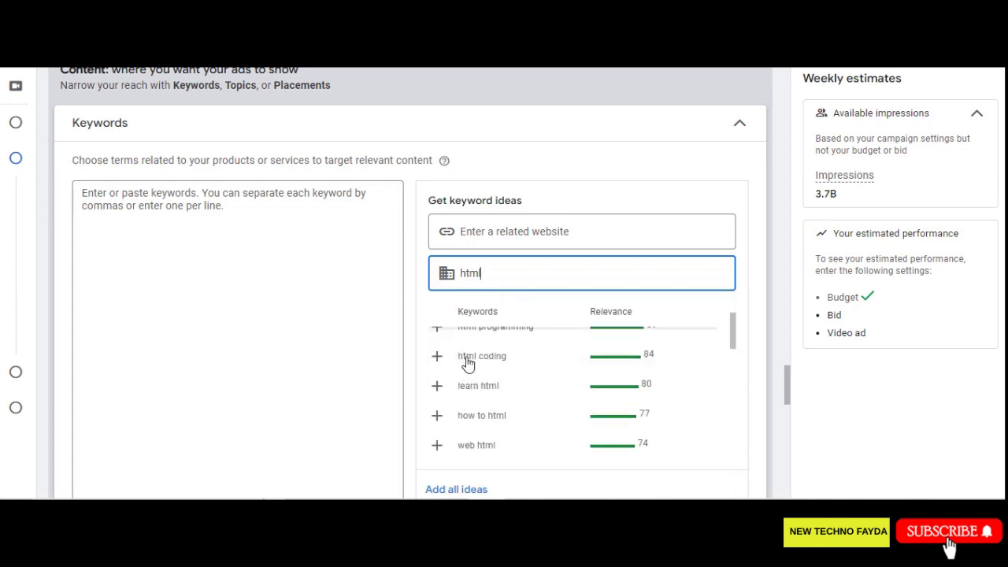
scroll(351, 351, "down", 1)
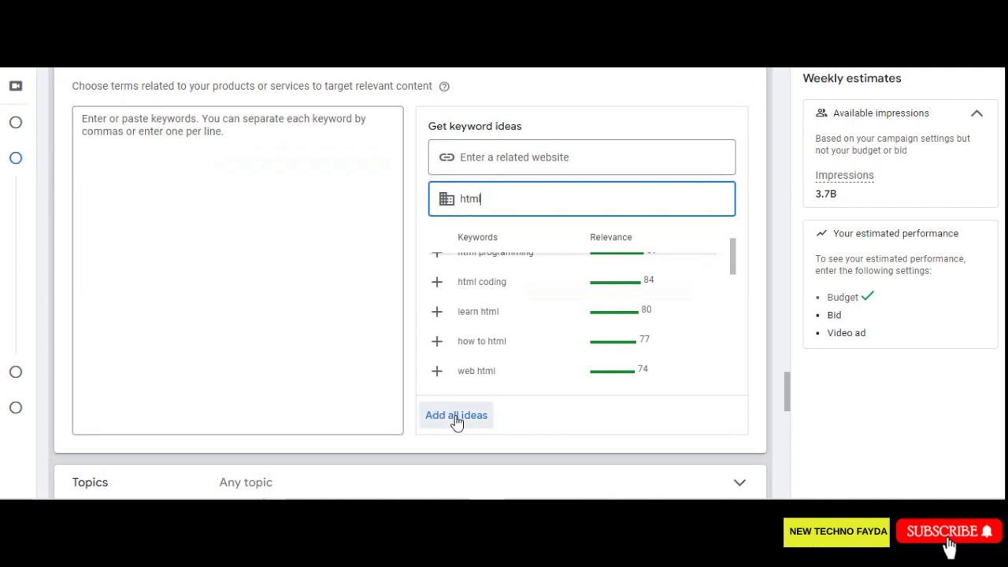
left_click_drag(494, 201, 358, 199)
type("css")
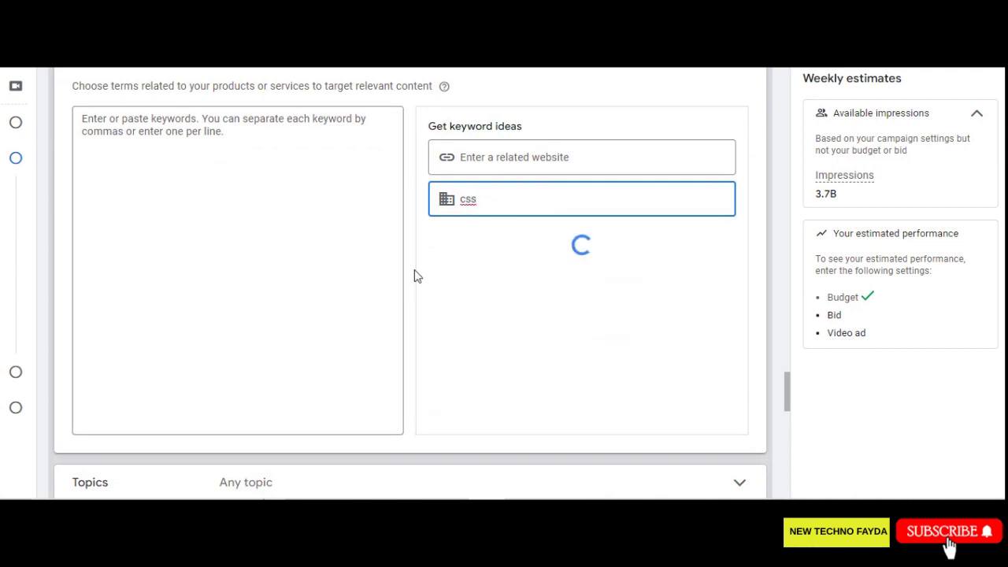
double_click(466, 200)
type("html")
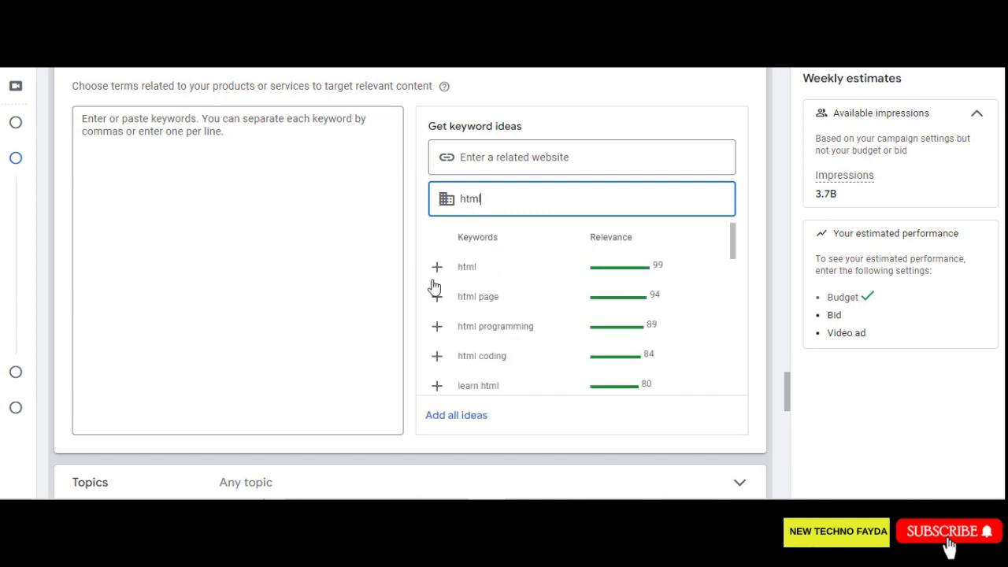
Step: Add all the html keyword ideas to the ad group's keyword list
left_click(456, 415)
scroll(157, 232, "down", 4)
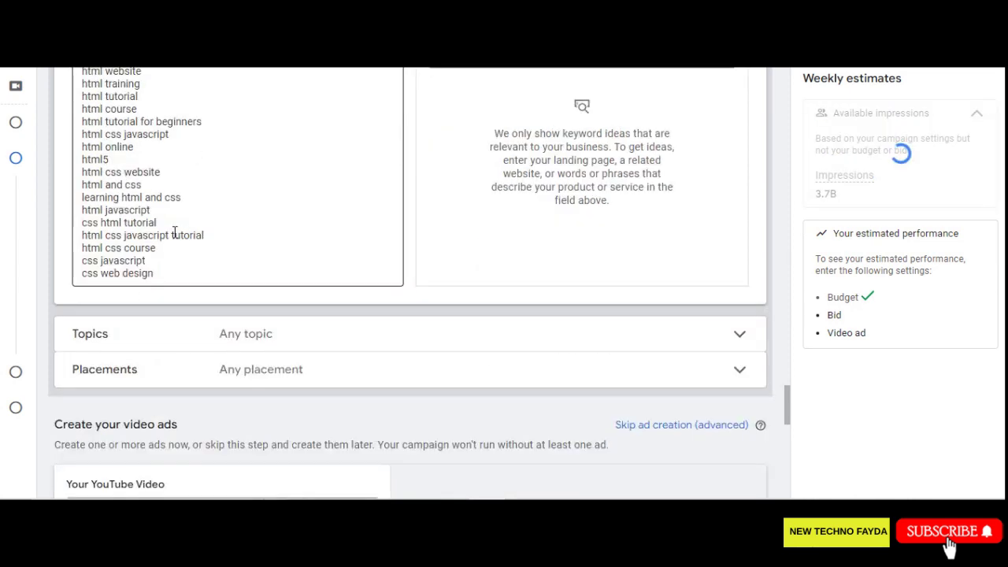
Step: Switch to YouTube Studio, open the video "Learn how to Use CSS in HTML pages" and copy its video link
scroll(386, 250, "down", 2)
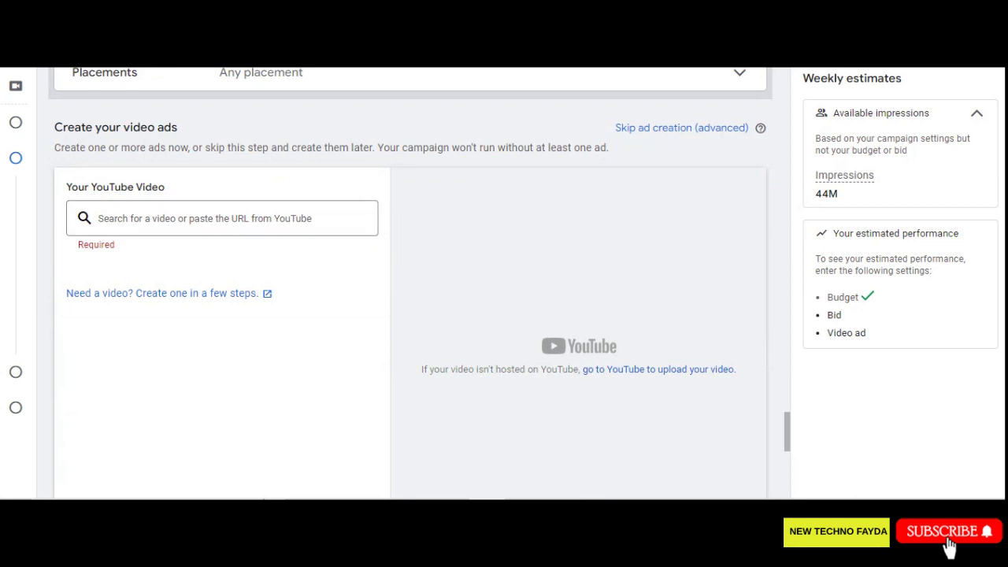
left_click(708, 61)
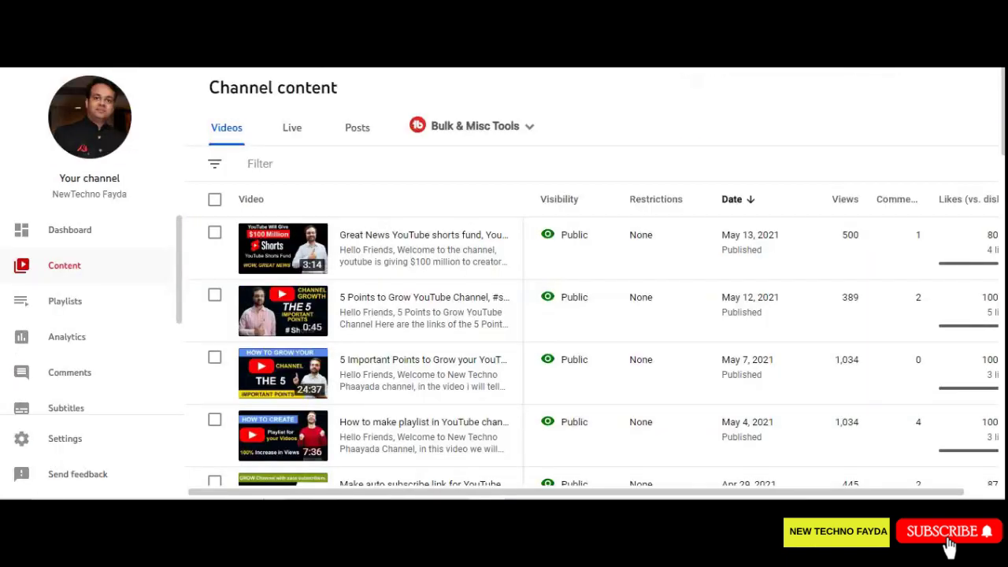
scroll(417, 353, "down", 15)
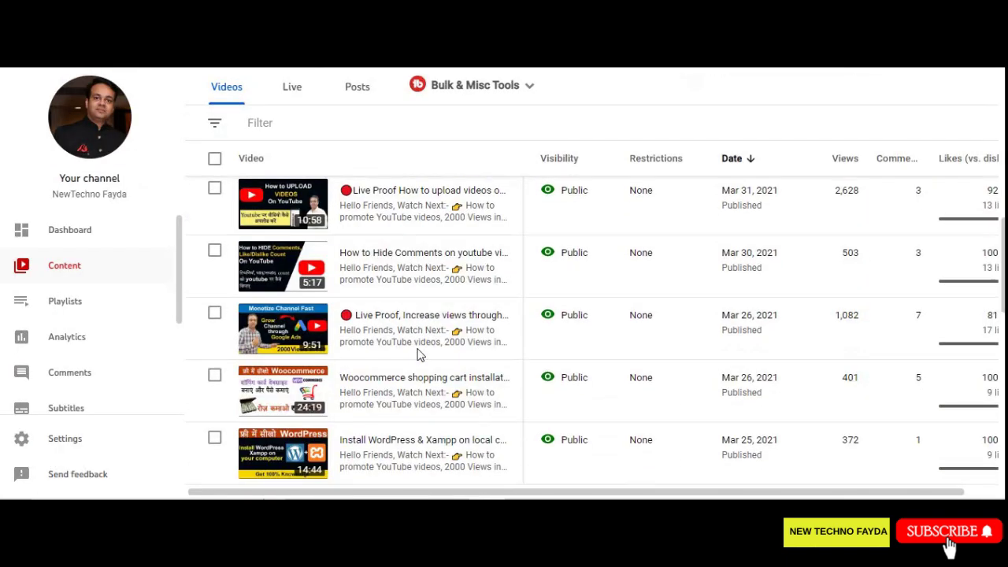
scroll(416, 353, "down", 3)
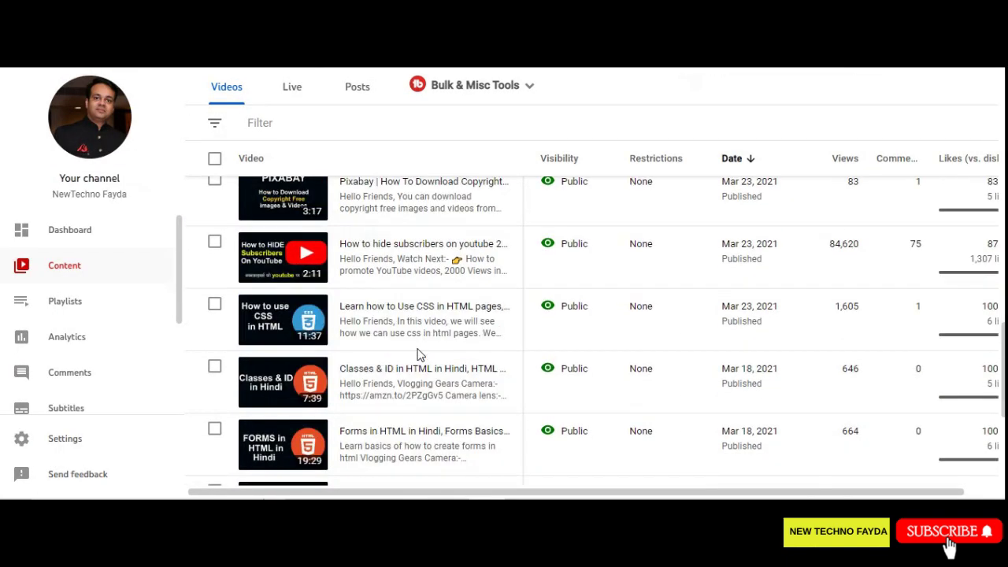
left_click(446, 314)
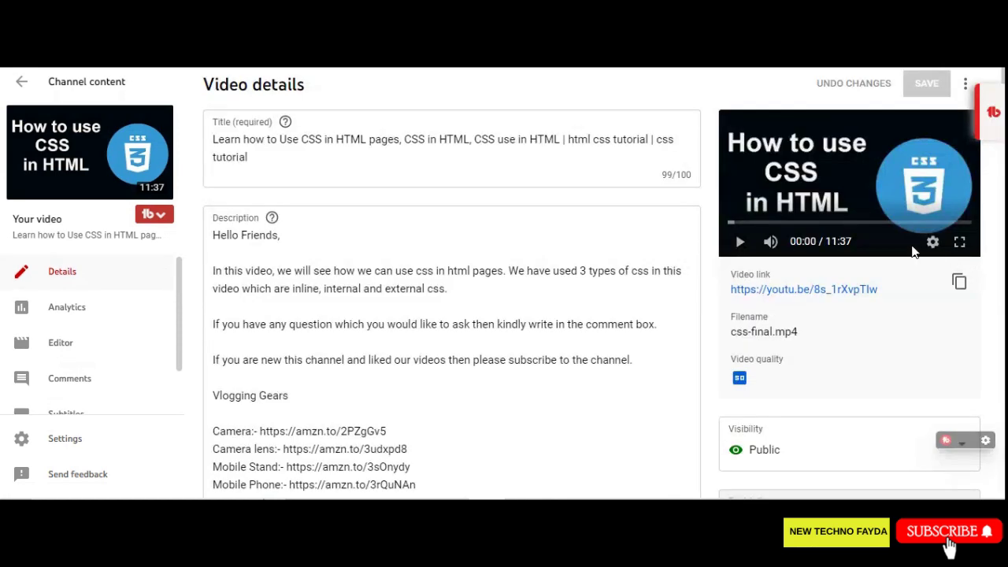
left_click(958, 285)
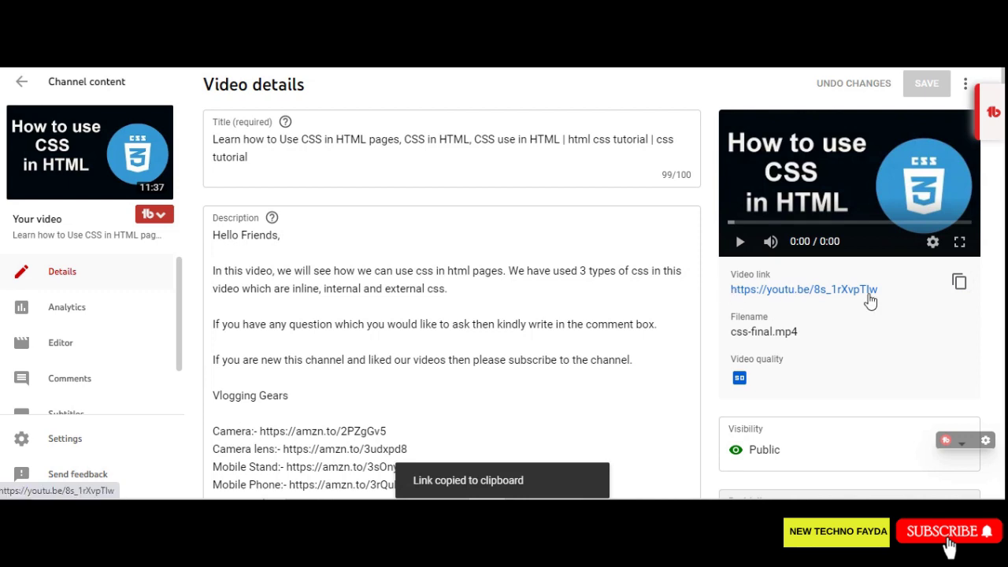
left_click_drag(795, 290, 949, 305)
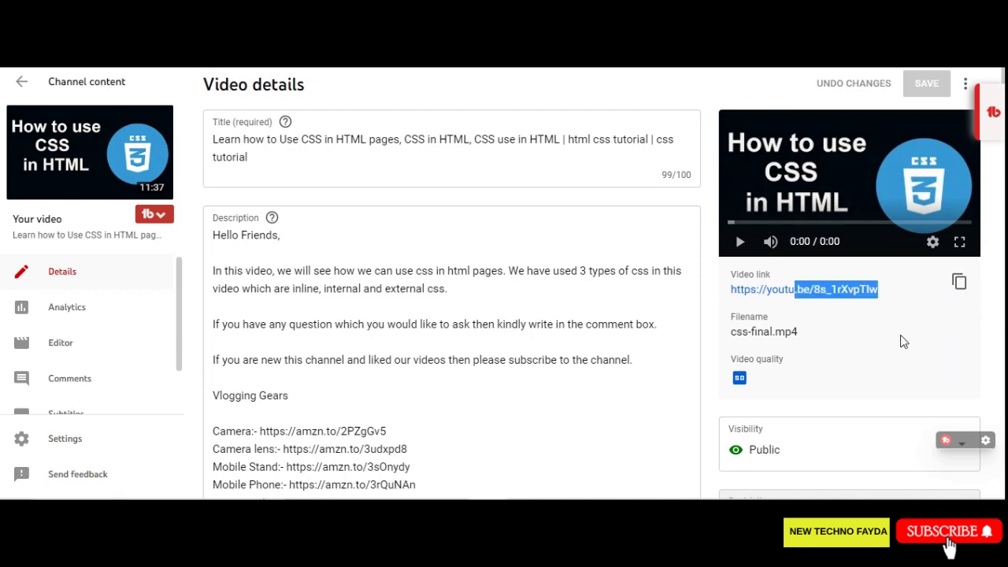
left_click(958, 281)
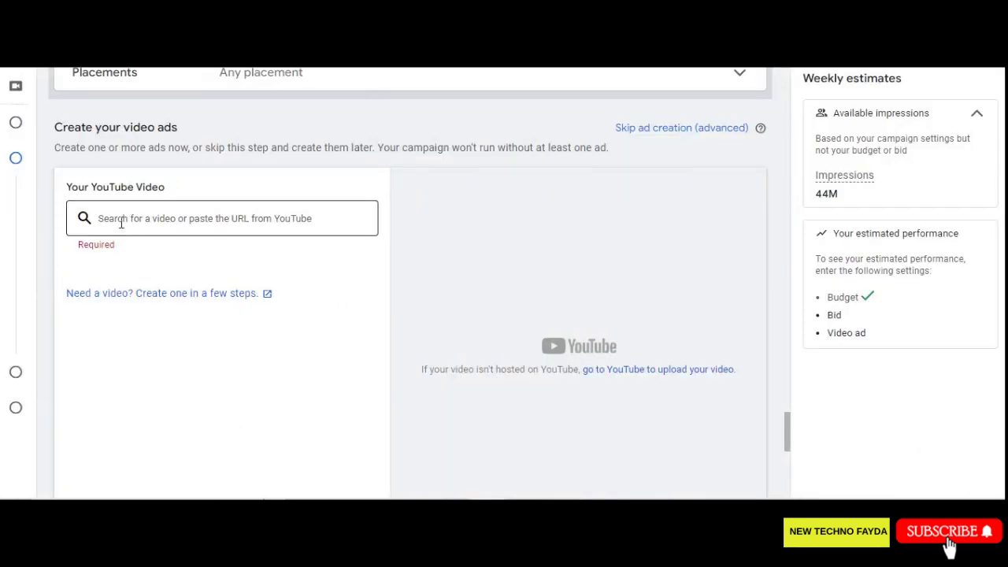
Step: Switch back to Google Ads and add the copied CSS in HTML video link as the ad's YouTube video
left_click(125, 217)
key("ctrl+v")
left_click(178, 259)
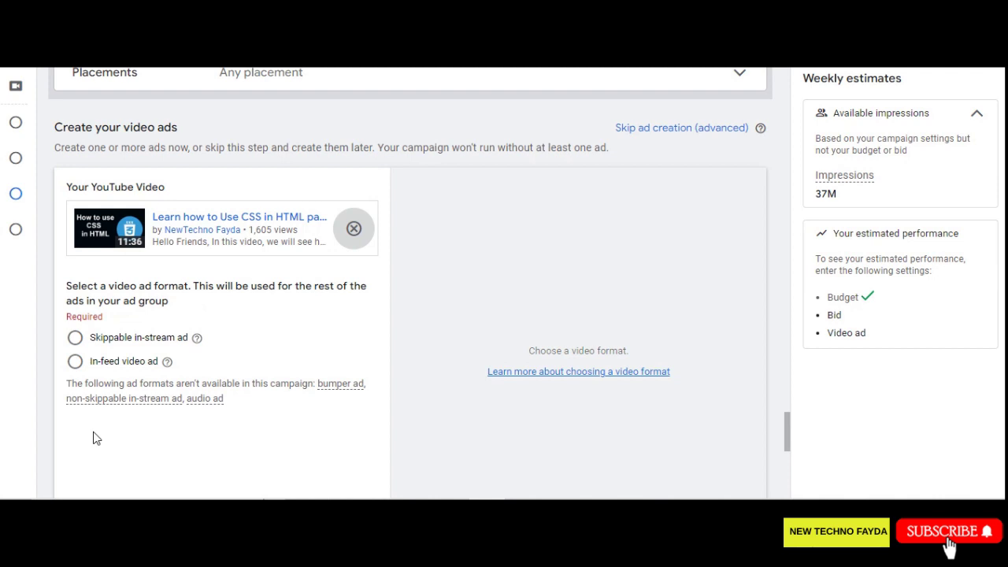
Step: Read about the available video ad formats and choose In-feed video ad
scroll(93, 439, "down", 2)
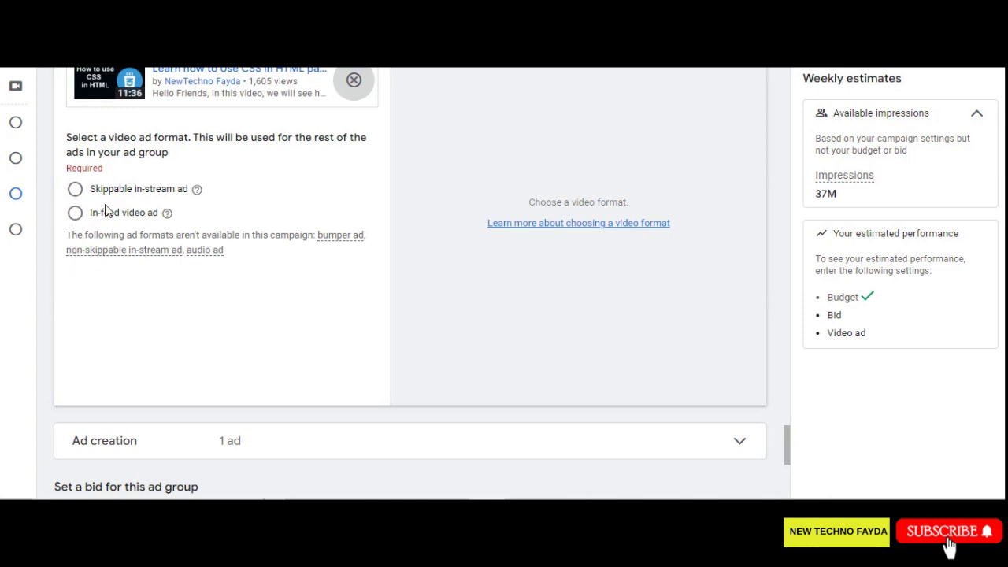
mouse_move(202, 203)
mouse_move(166, 221)
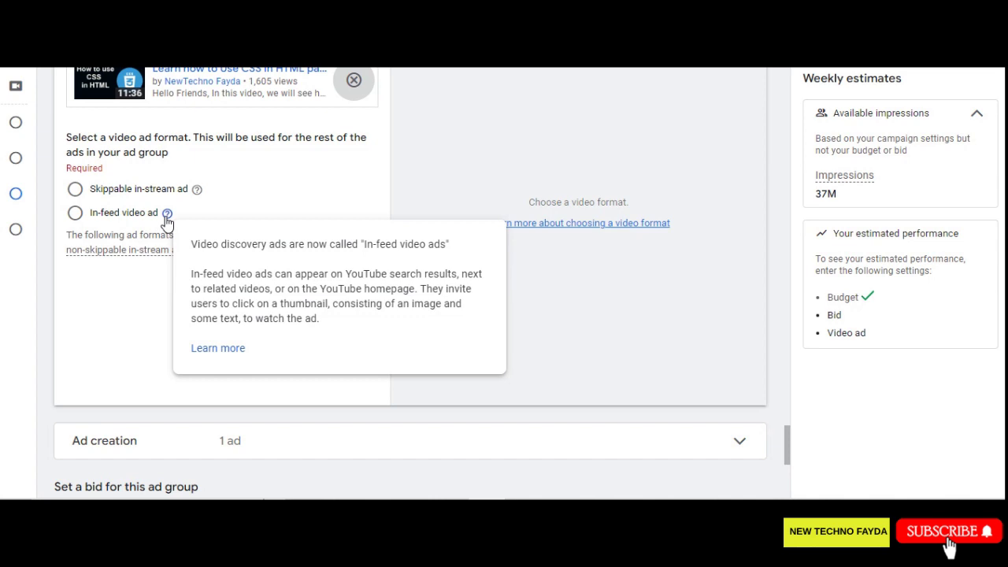
left_click(75, 214)
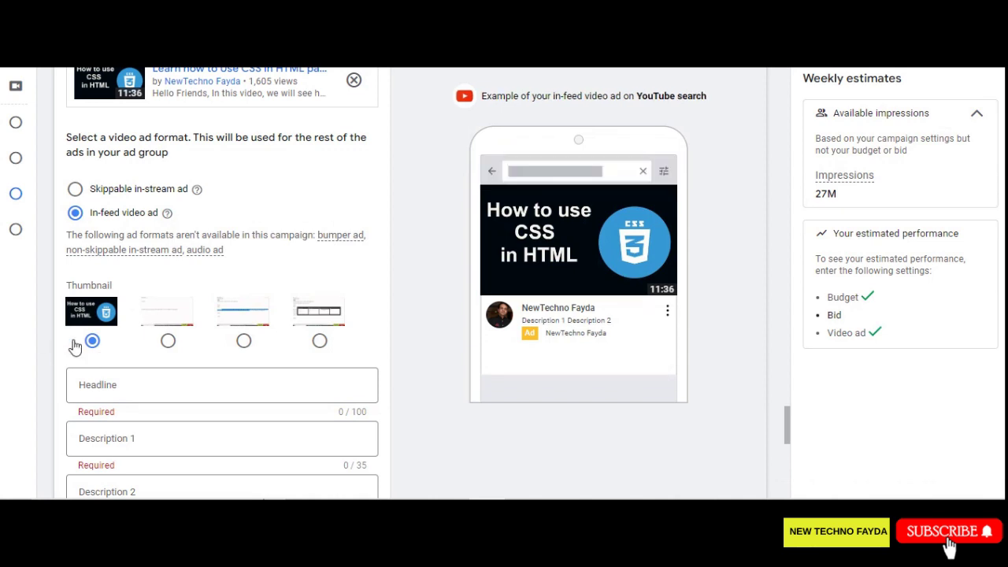
Step: Enter "How to use CSS in HTML" as the in-feed ad's headline
left_click(106, 384)
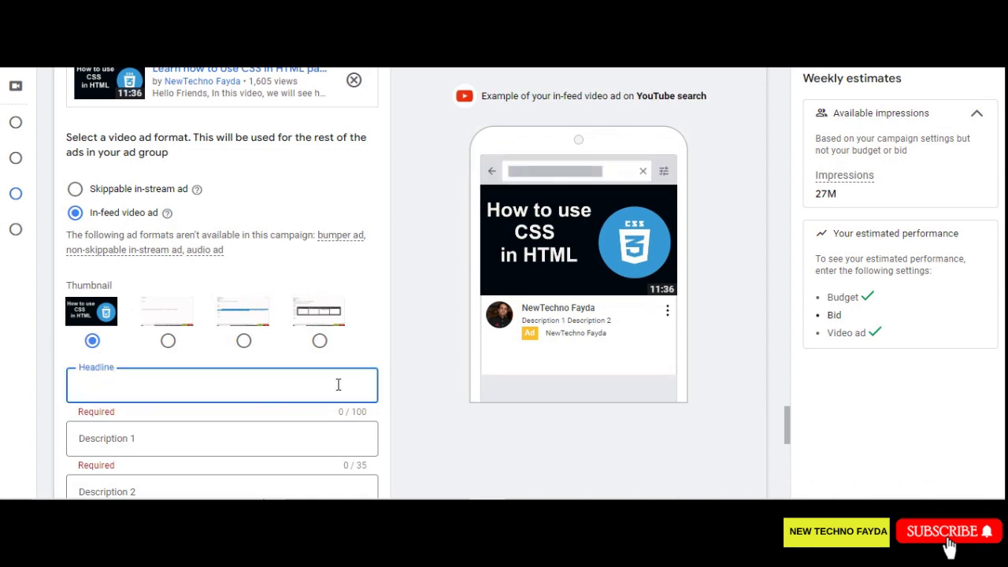
scroll(488, 407, "down", 2)
scroll(487, 407, "down", 1)
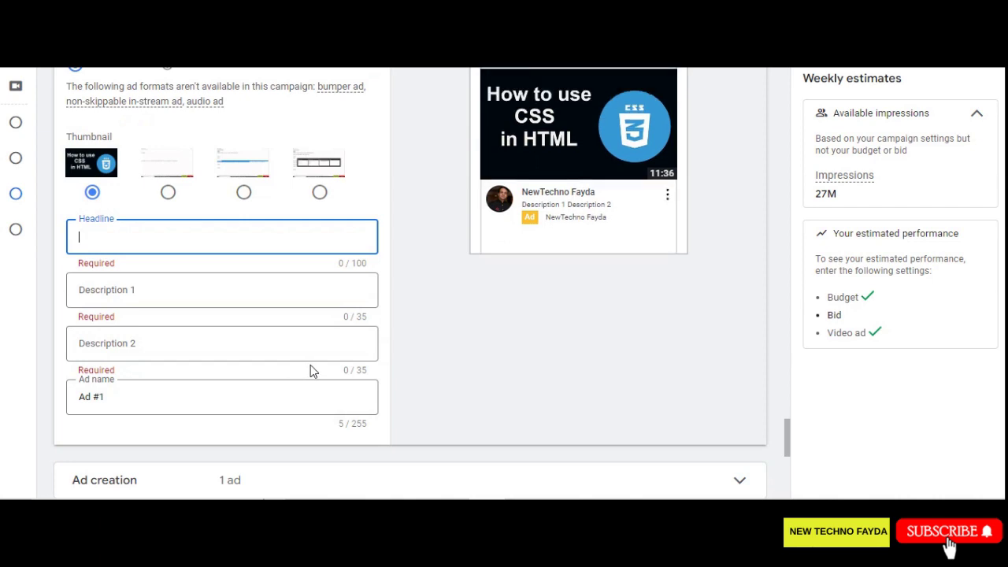
type("How t")
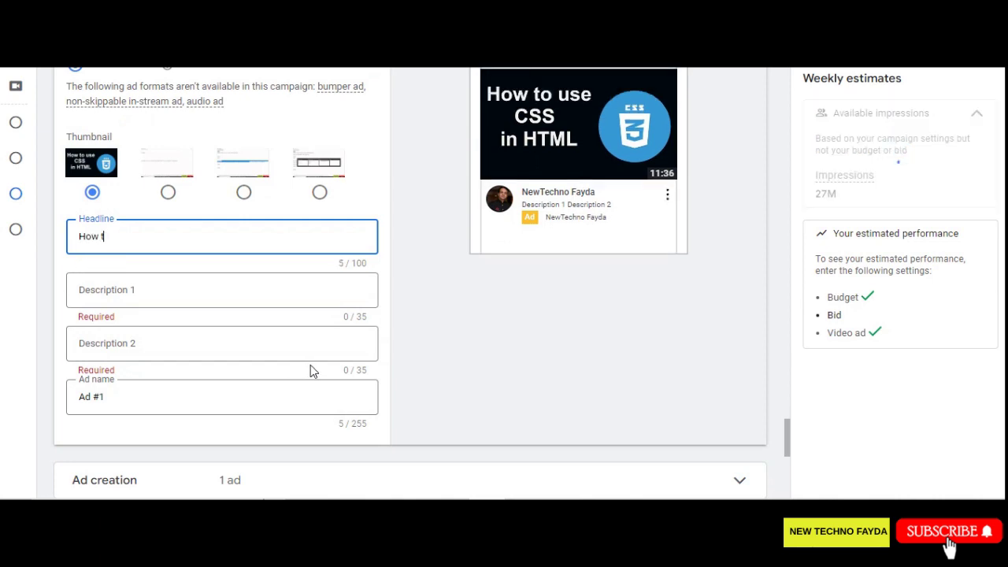
type("o use ")
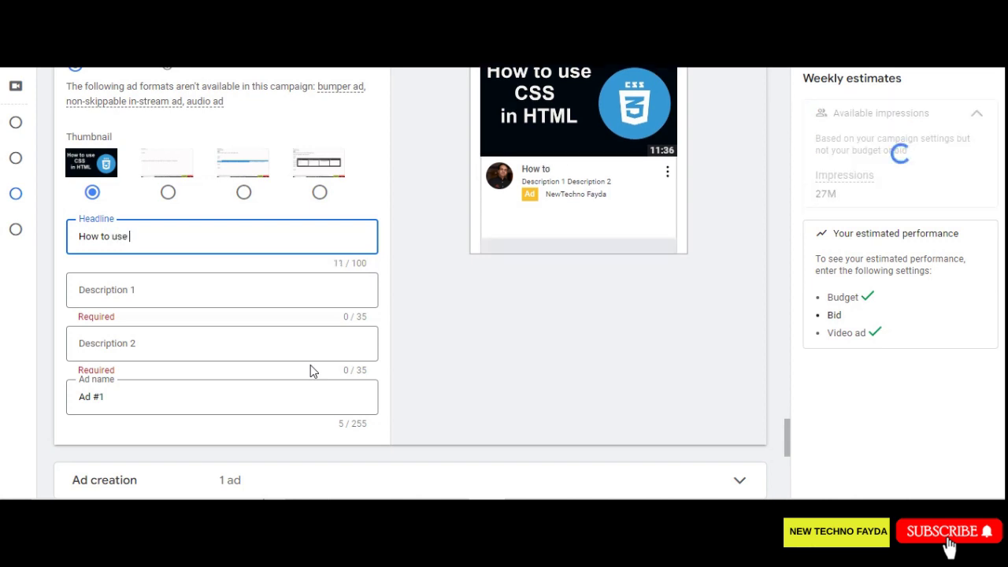
type("CSS ")
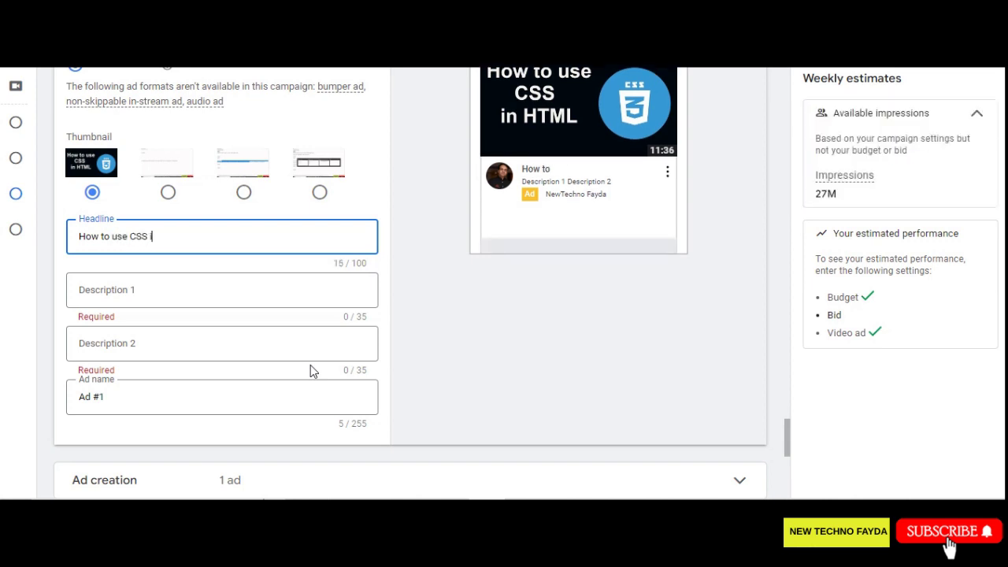
type("in HTML")
key("Tab")
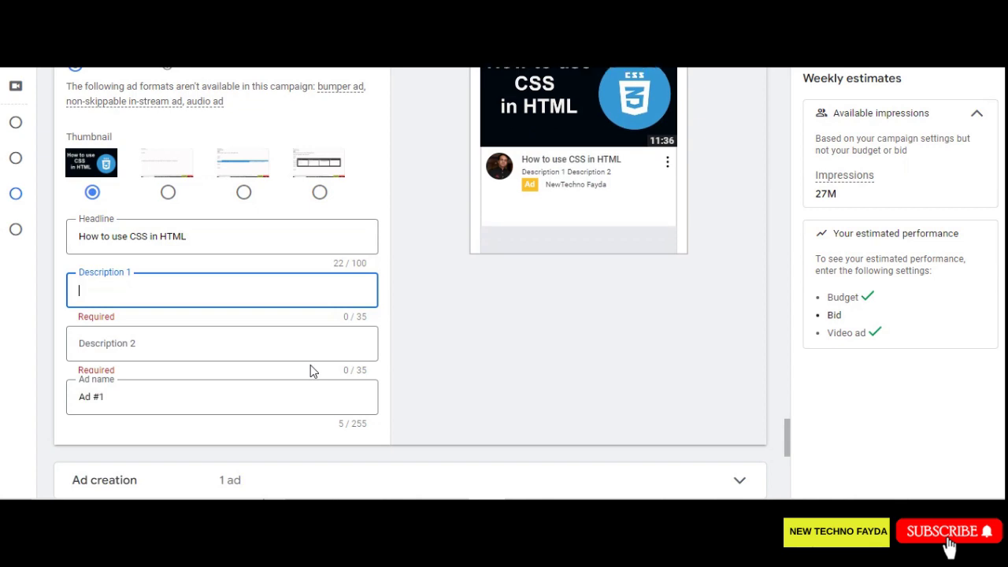
Step: Enter "Learn CSS fast" as the ad's Description 1
type("Learn CSS")
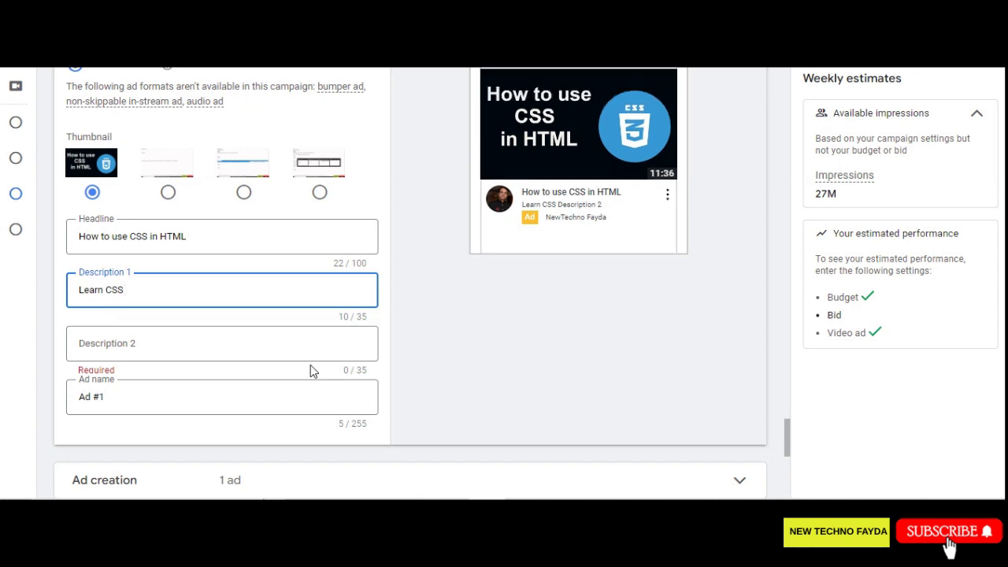
type(" fast")
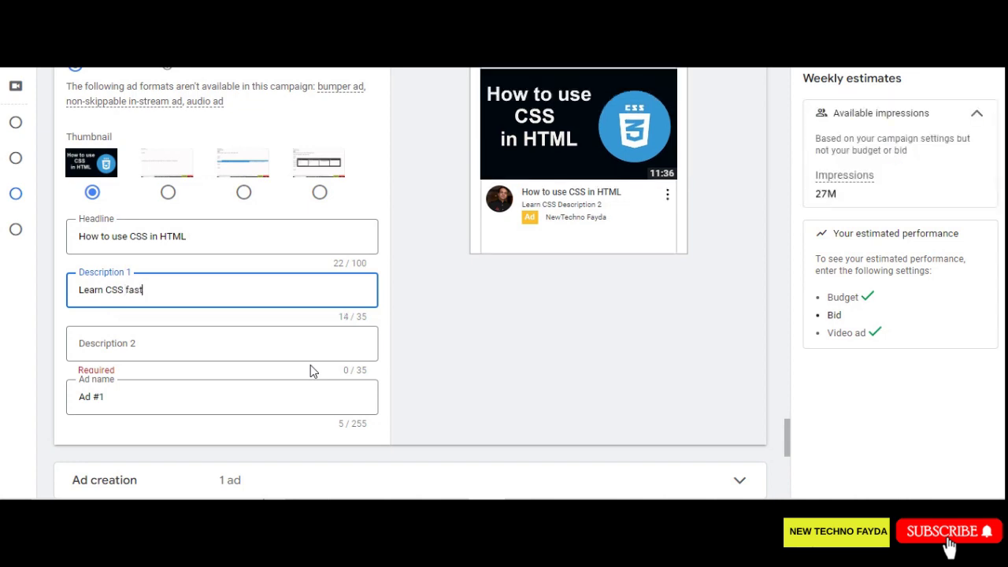
key("Tab")
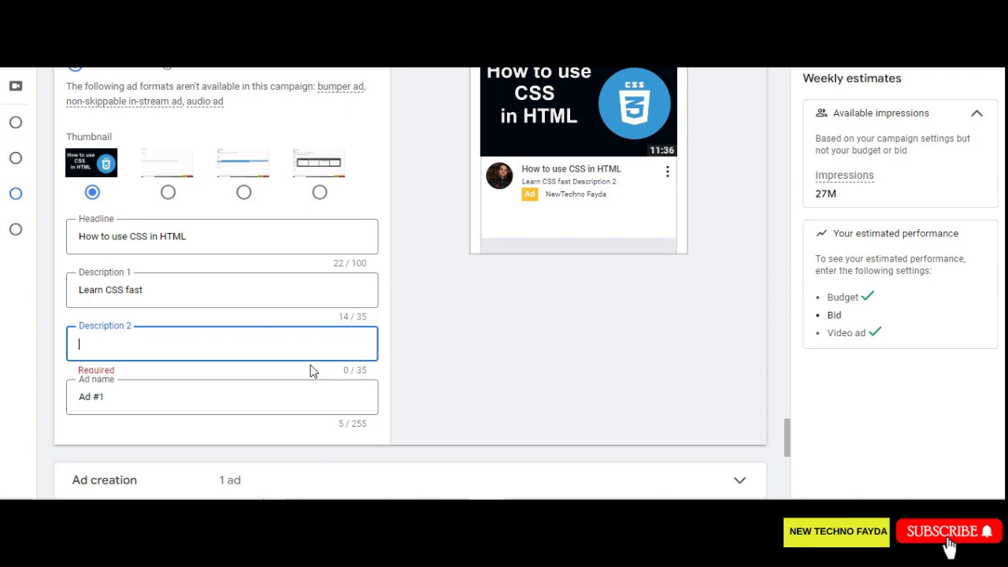
Step: Enter "Learn advanced CSS by experts" as the ad's Description 2, keeping Ad #1 as the ad name
type("Le")
key("BackSpace")
key("BackSpace")
type("LEa")
key("BackSpace")
key("BackSpace")
type("earn ")
type("CSS ")
type("advan")
type("ced")
key("End")
type("by experts")
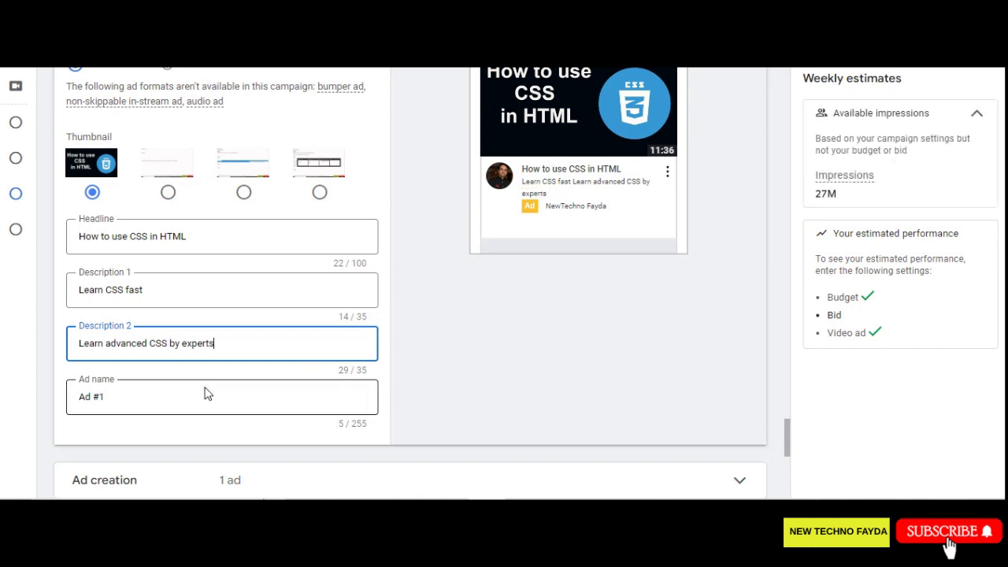
left_click(186, 393)
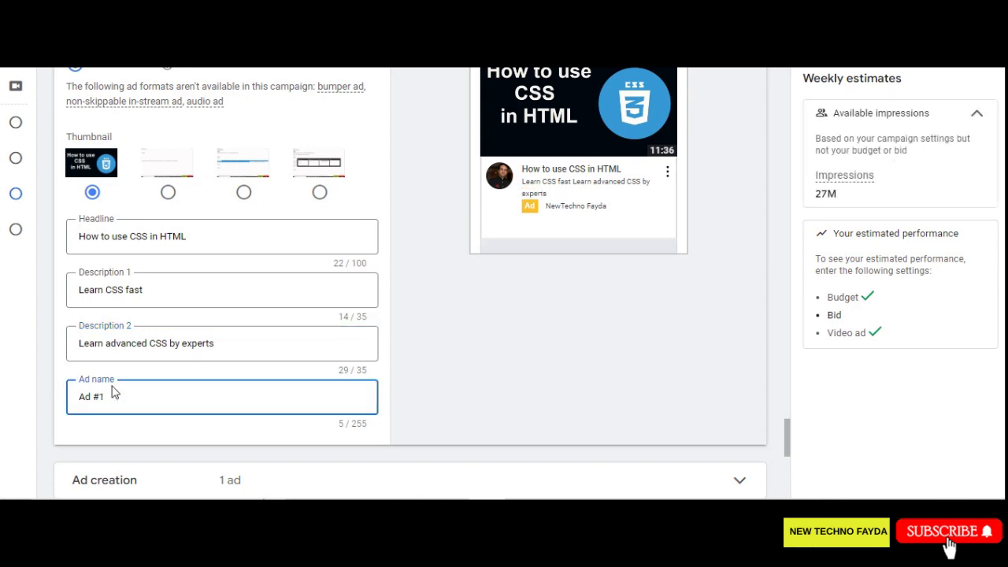
left_click_drag(124, 396, 44, 399)
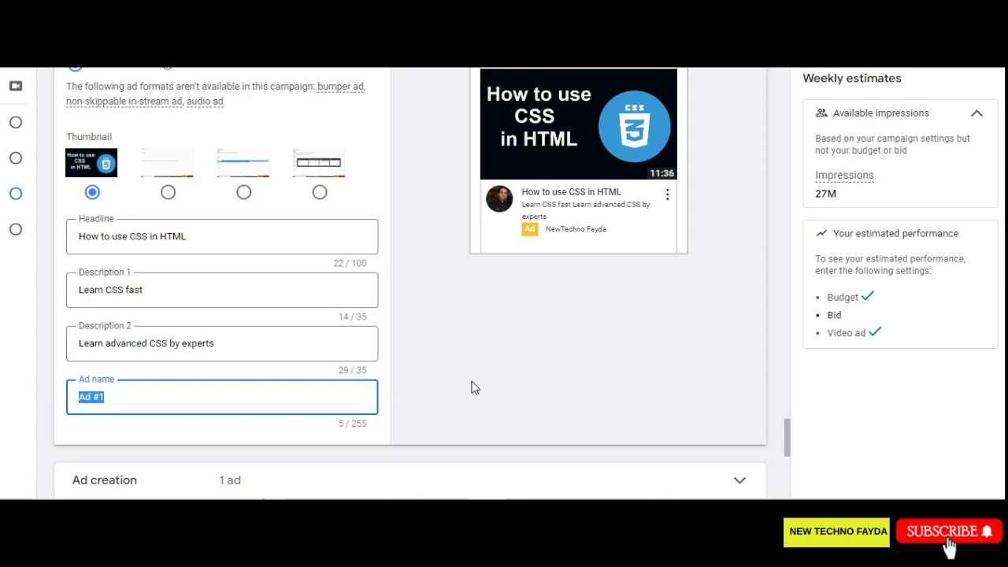
Step: Set the ad group's maximum CPV bid to the recommended ₹0.54
scroll(467, 390, "down", 1)
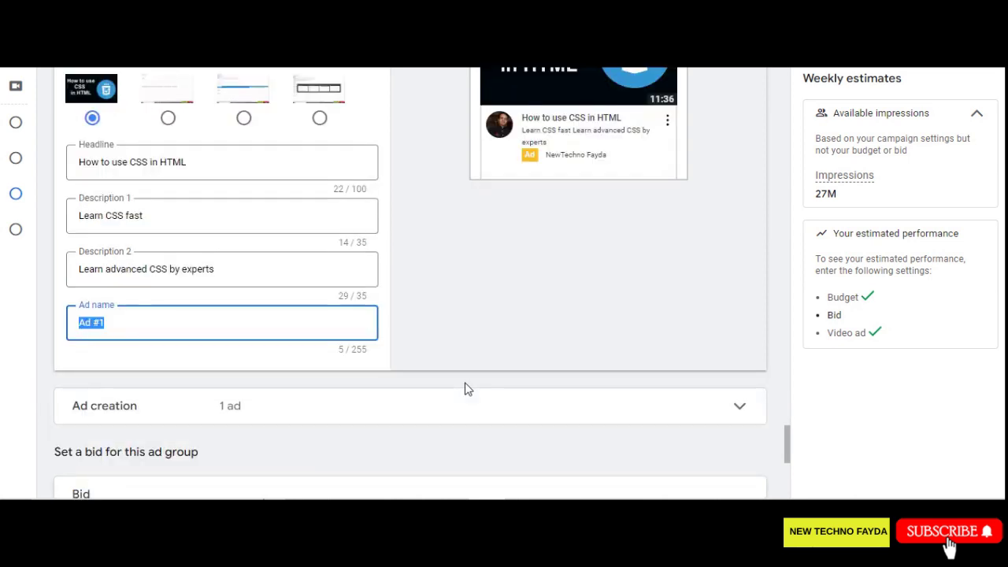
scroll(455, 379, "down", 2)
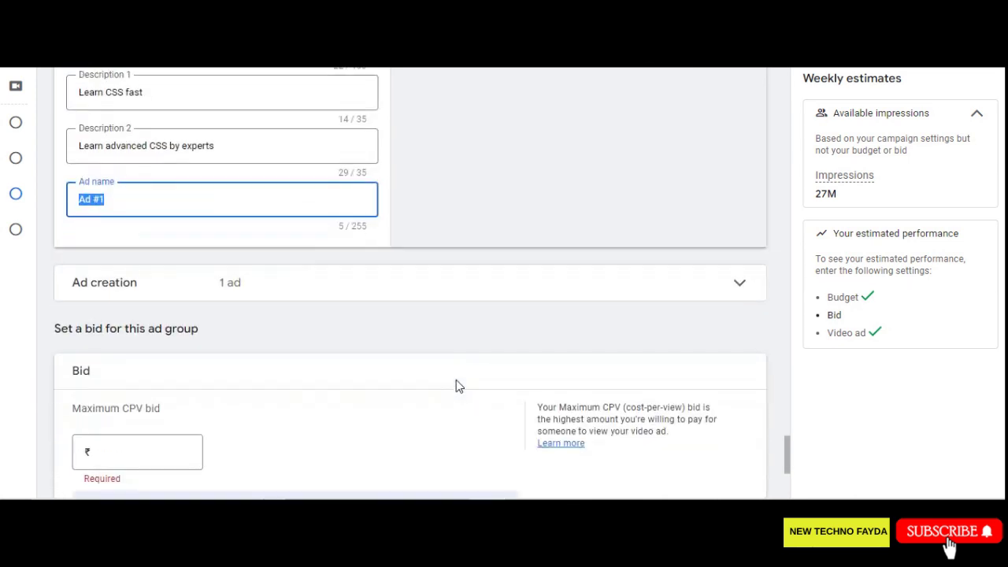
left_click(160, 425)
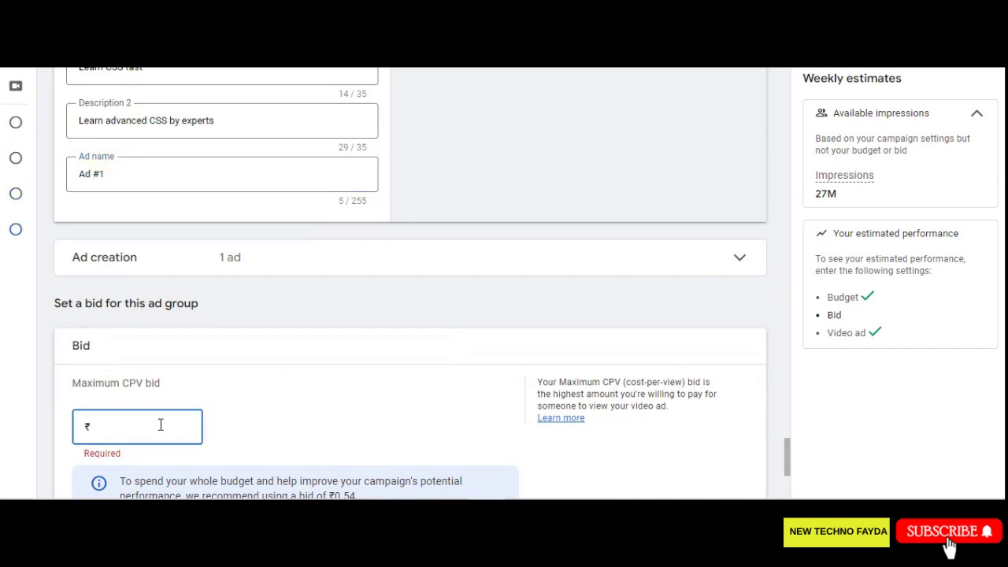
scroll(160, 424, "down", 1)
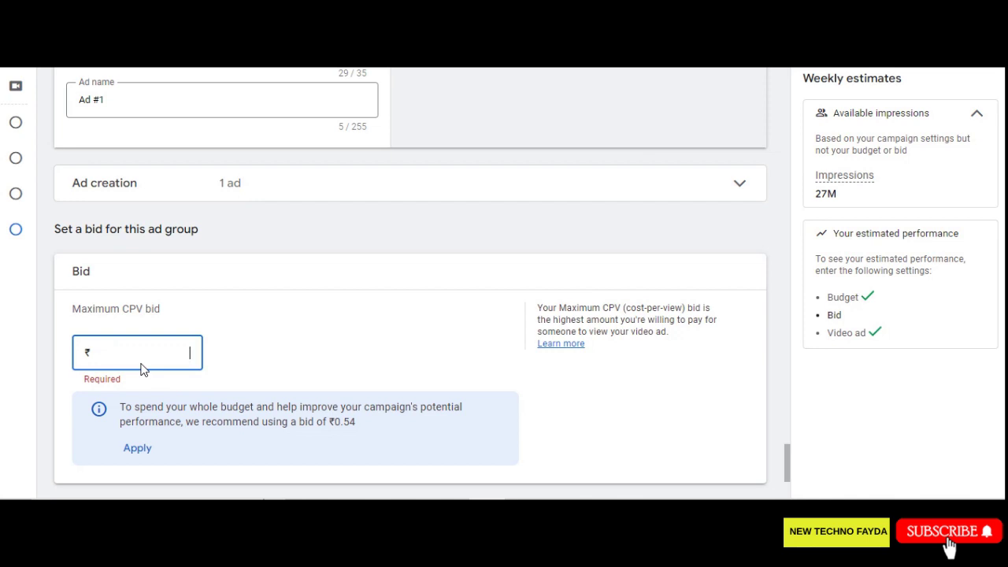
type("0.54")
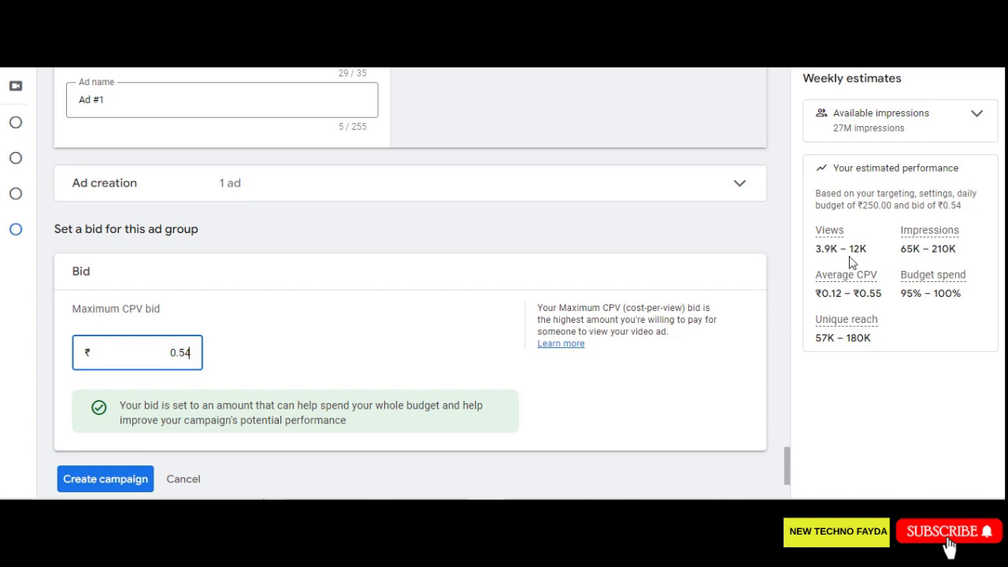
Step: Set the maximum CPV bid to ₹0.12 and create the campaign
mouse_move(929, 277)
key("shift+Left")
key("shift+Left")
type("12")
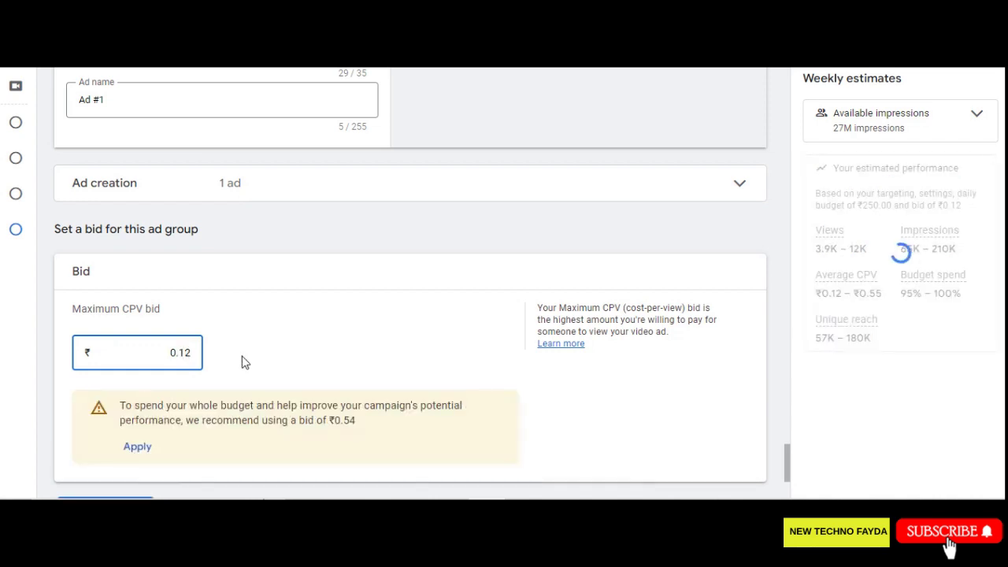
scroll(304, 362, "down", 1)
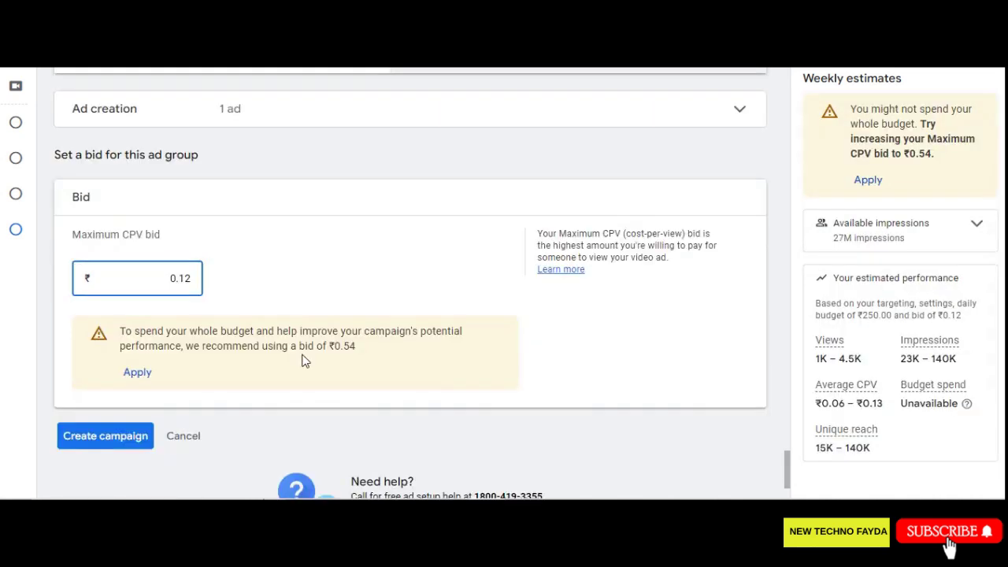
left_click(93, 447)
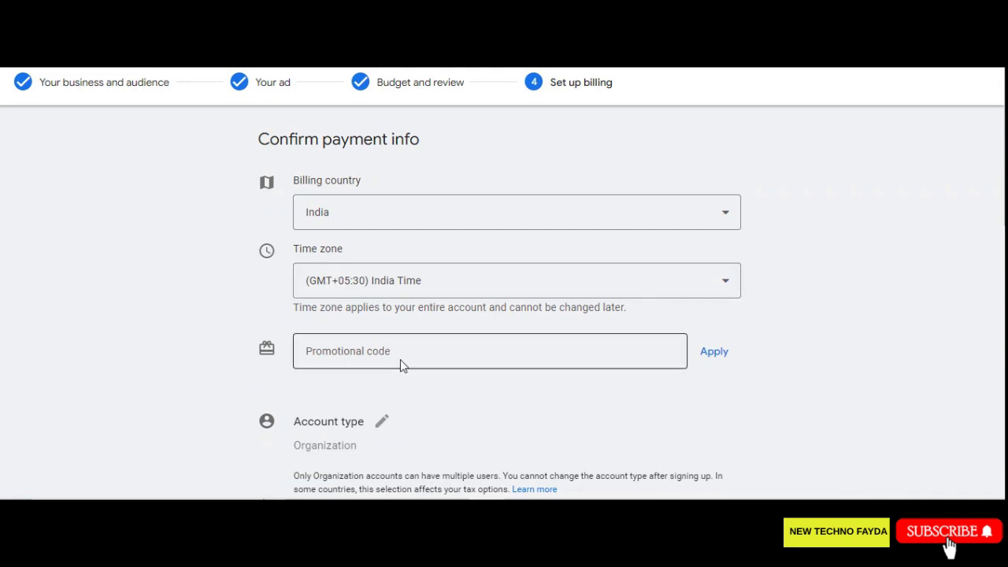
Step: Set the account type in the billing setup's payment info to Individual
scroll(565, 382, "down", 3)
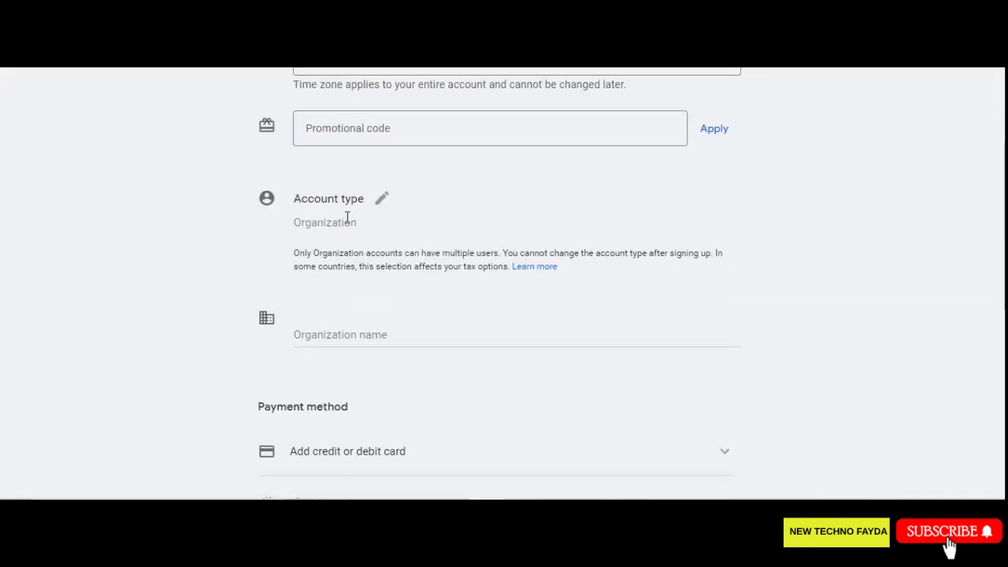
left_click(381, 200)
left_click(367, 227)
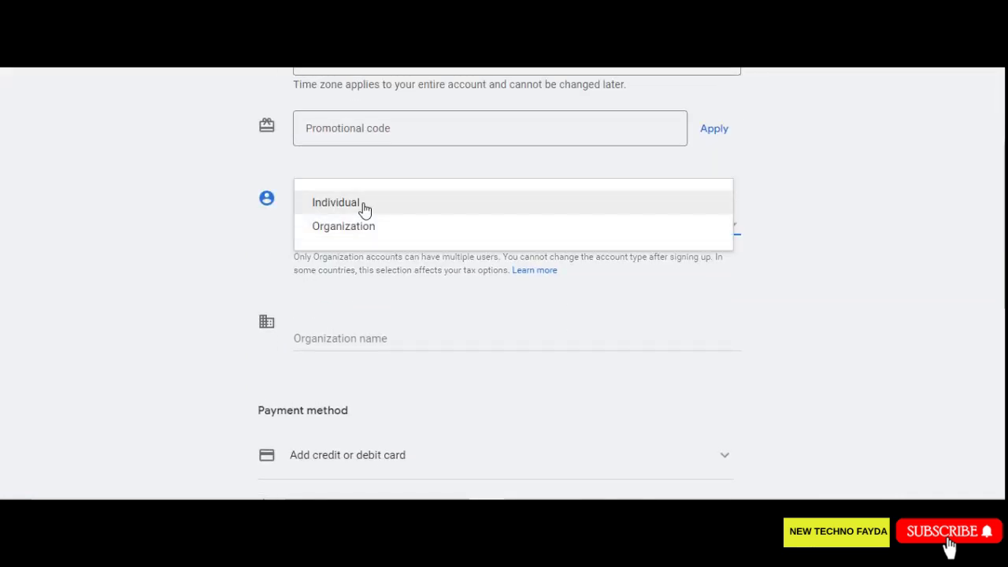
left_click(360, 209)
scroll(279, 367, "down", 2)
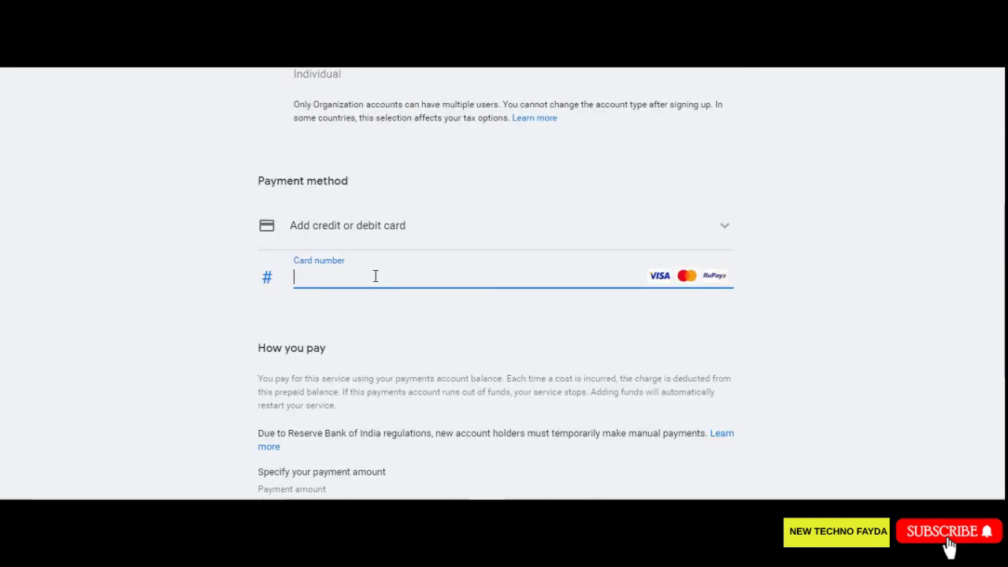
Step: Examine the available payment method options and the How you pay section of the billing setup
left_click(378, 229)
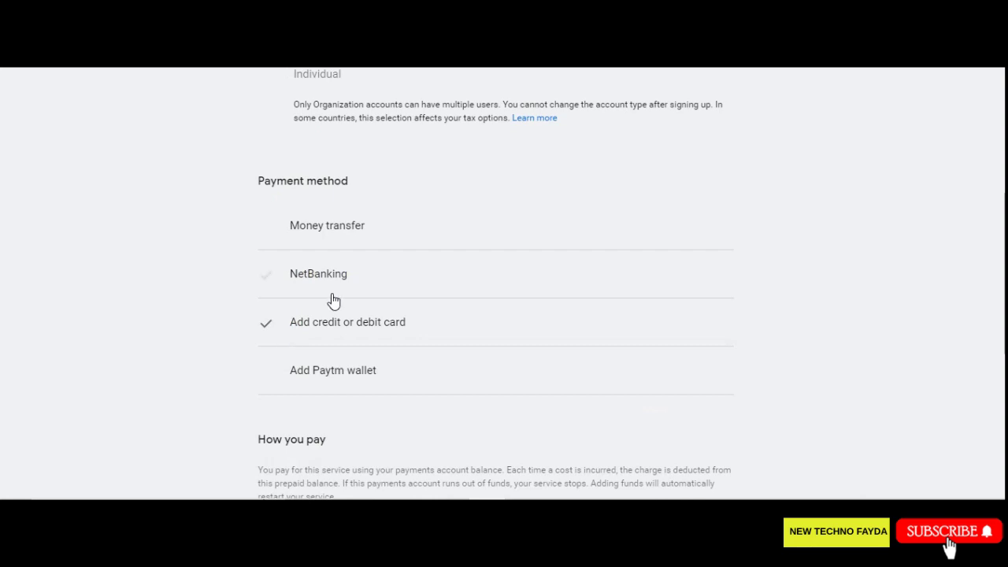
scroll(247, 354, "down", 3)
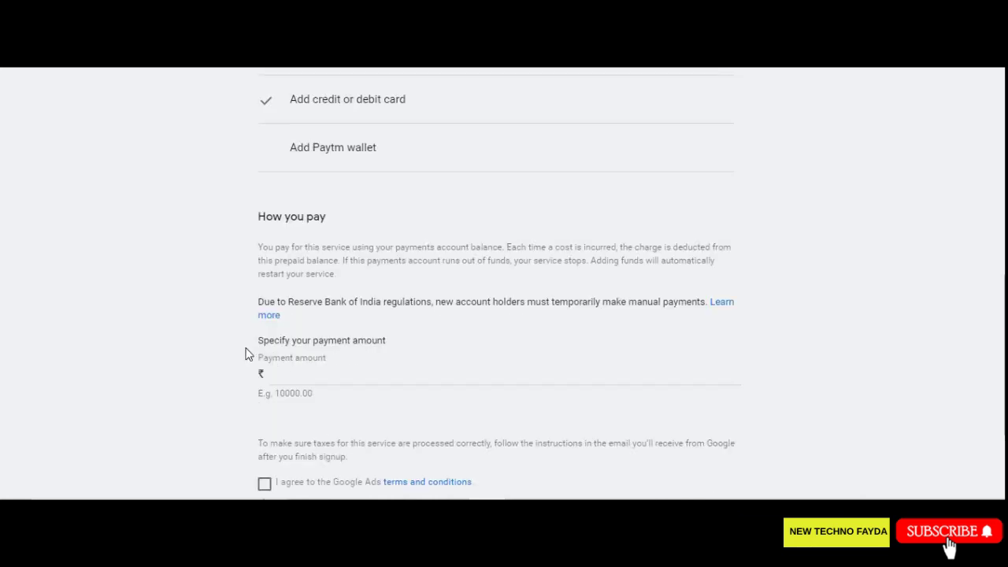
scroll(276, 346, "down", 2)
scroll(257, 313, "up", 3)
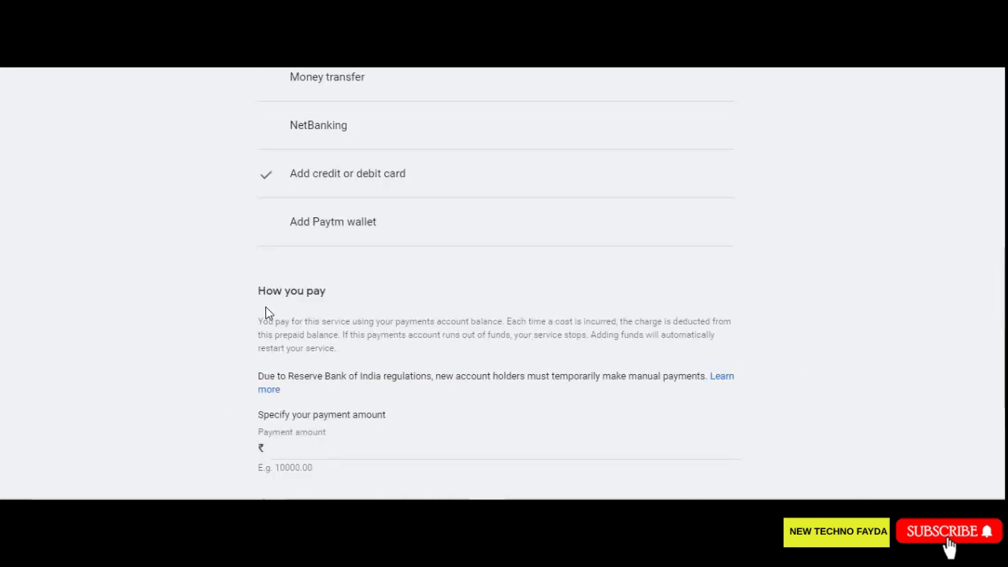
scroll(330, 283, "up", 2)
scroll(304, 288, "down", 5)
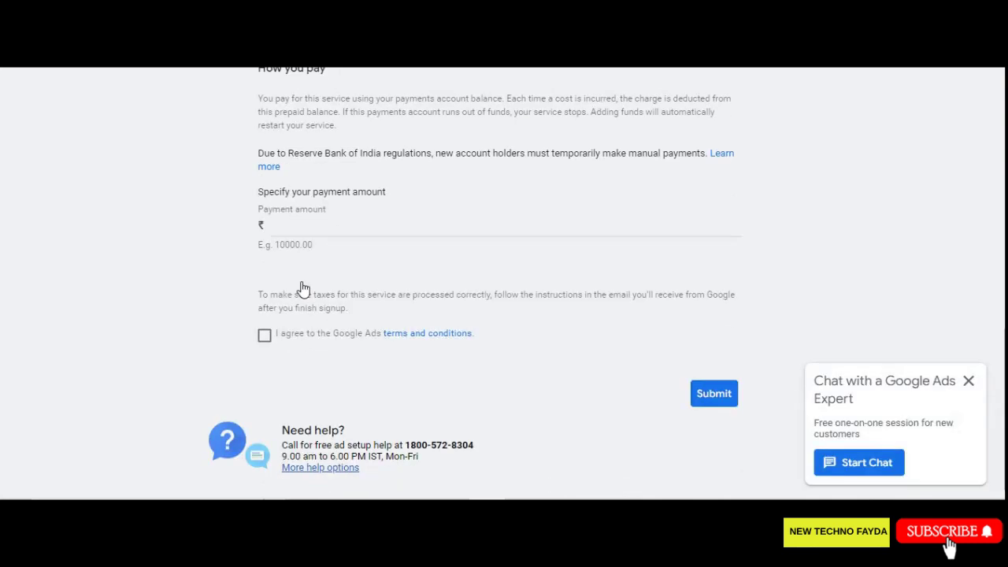
left_click(307, 225)
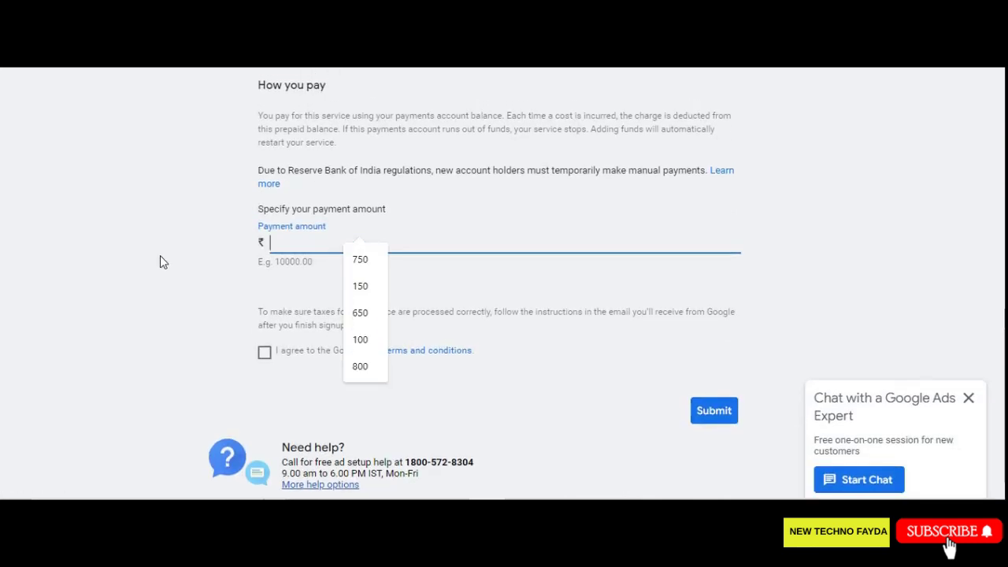
scroll(159, 261, "up", 1)
left_click(248, 207)
scroll(310, 250, "up", 2)
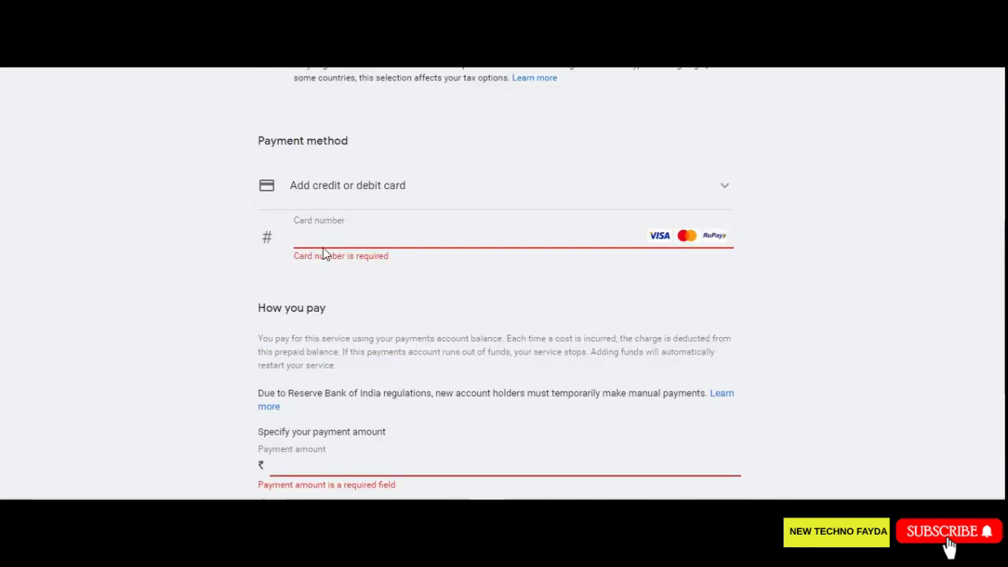
Step: Set the payment amount to ₹500 and agree to the Google Ads terms and conditions
scroll(307, 394, "down", 3)
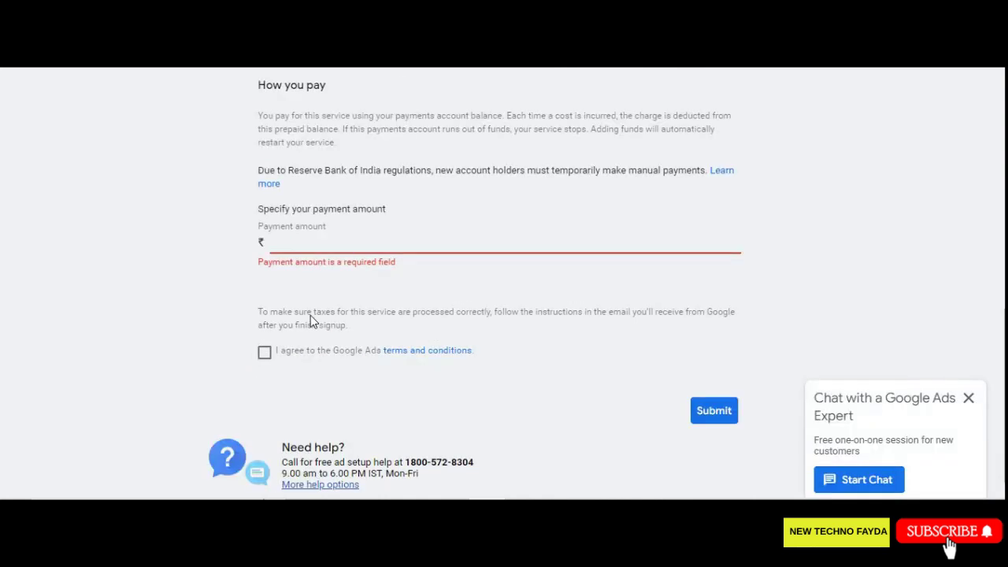
left_click(299, 246)
type("500")
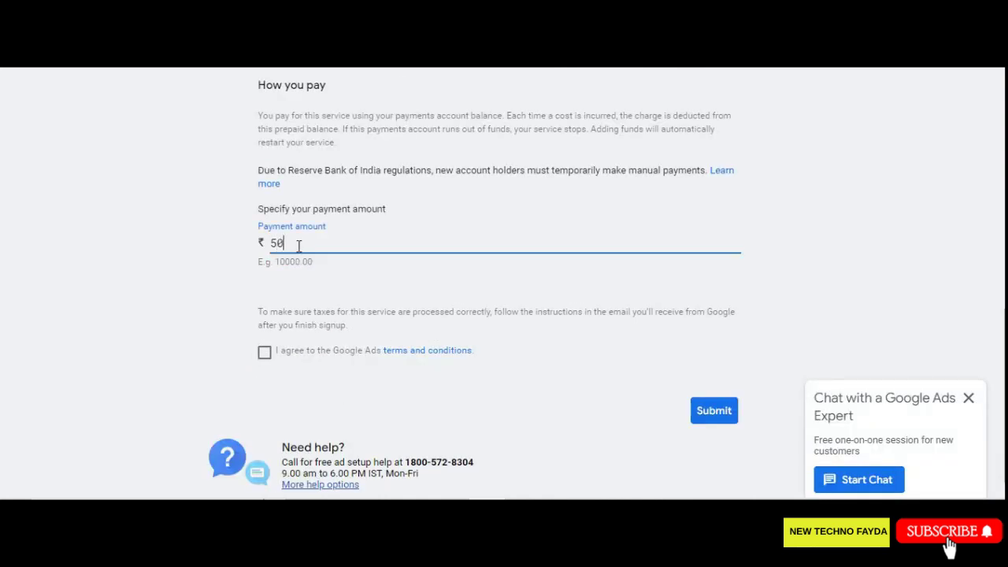
left_click(264, 352)
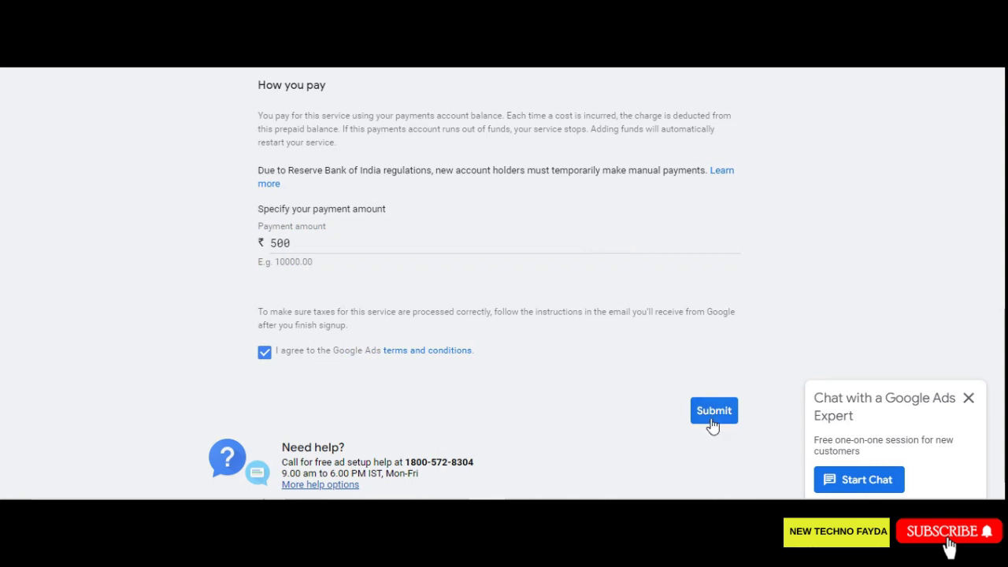
scroll(711, 424, "down", 1)
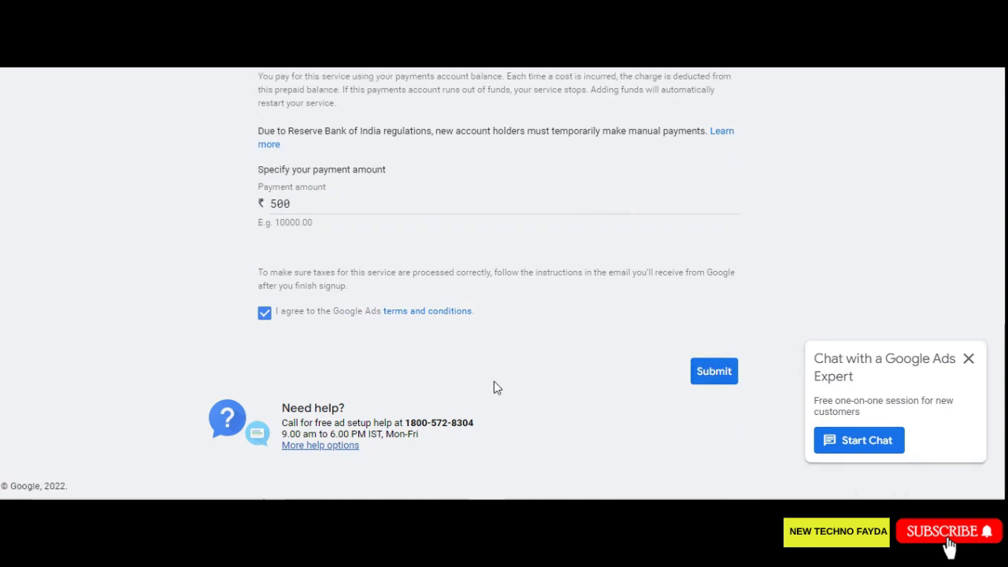